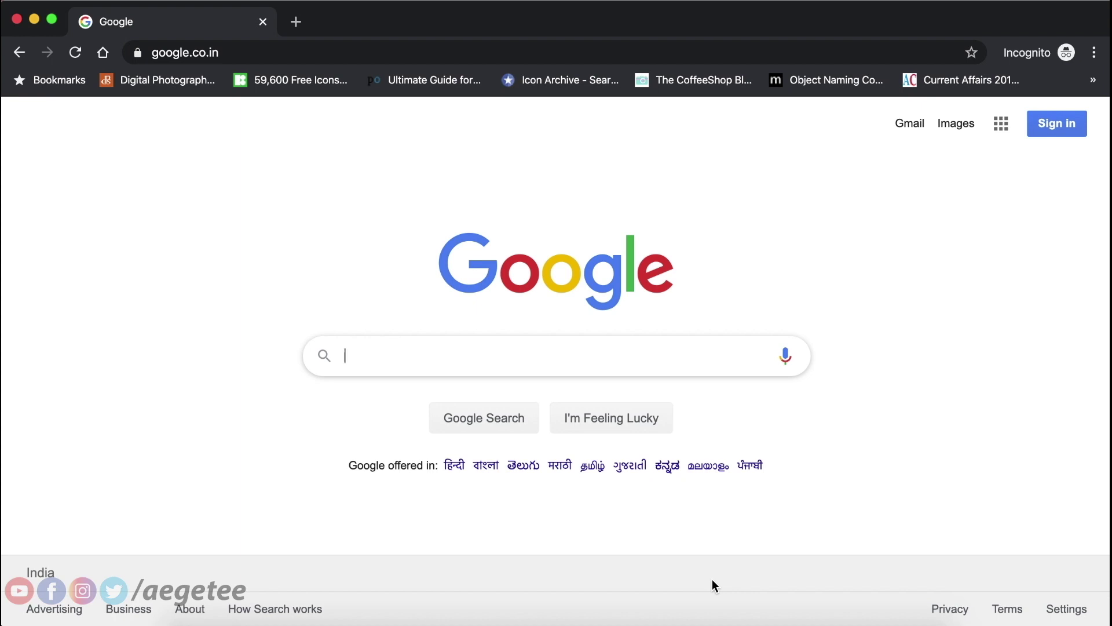
Search Google for 'icici fastag' and scroll through the results.
text(icici )
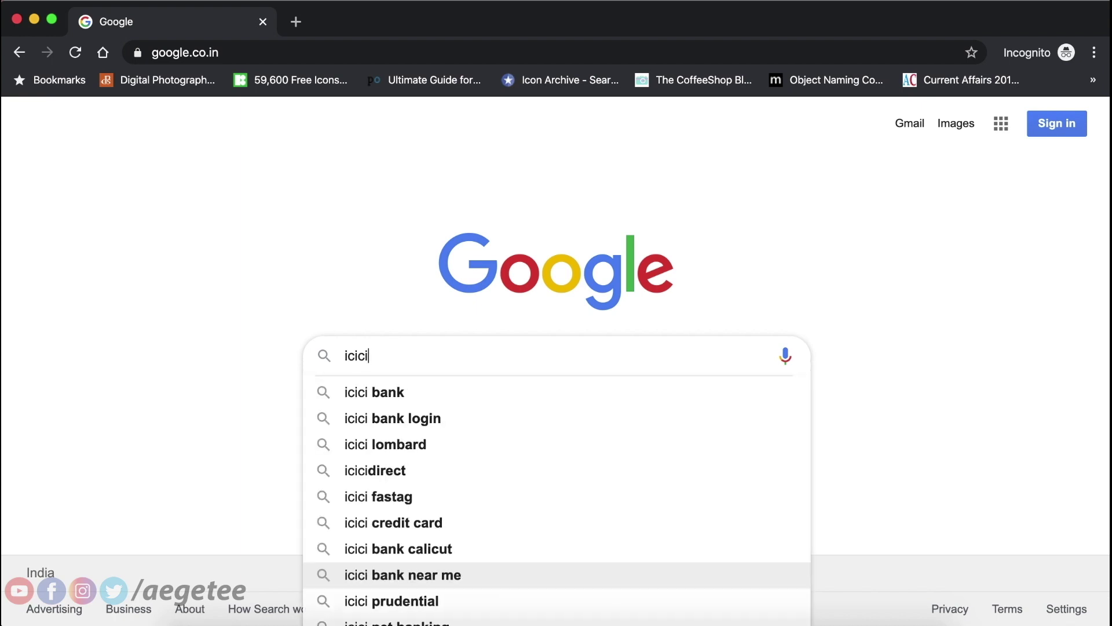
text(fas)
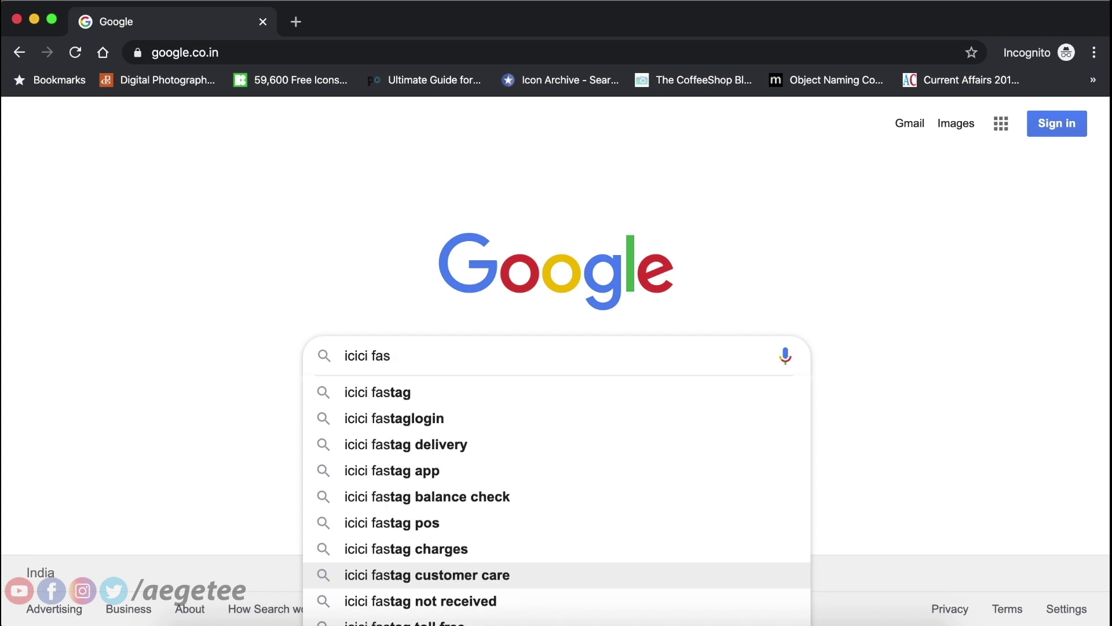
key(Down)
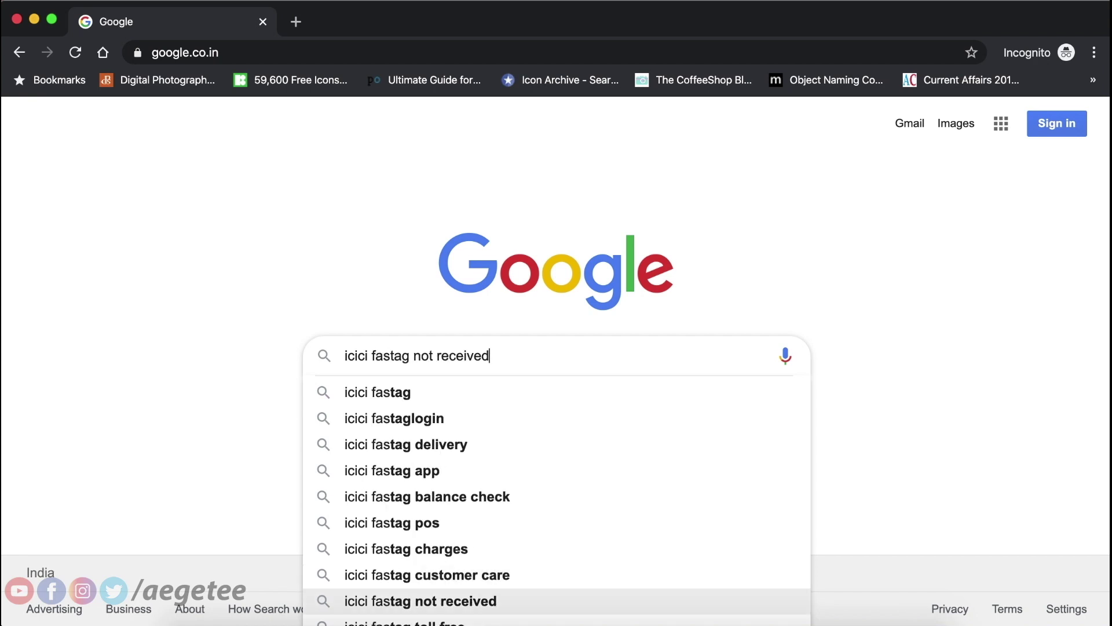
key(Up)
key(Up)
key(Up)
key(Up)
key(Up)
key(Up)
key(Up)
key(Up)
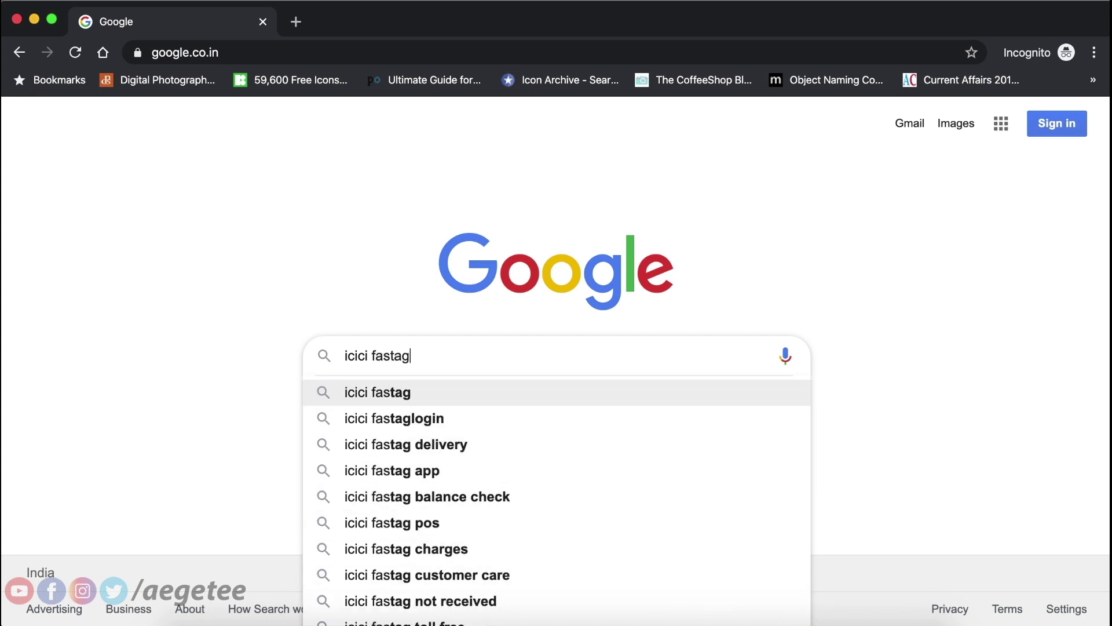
key(Return)
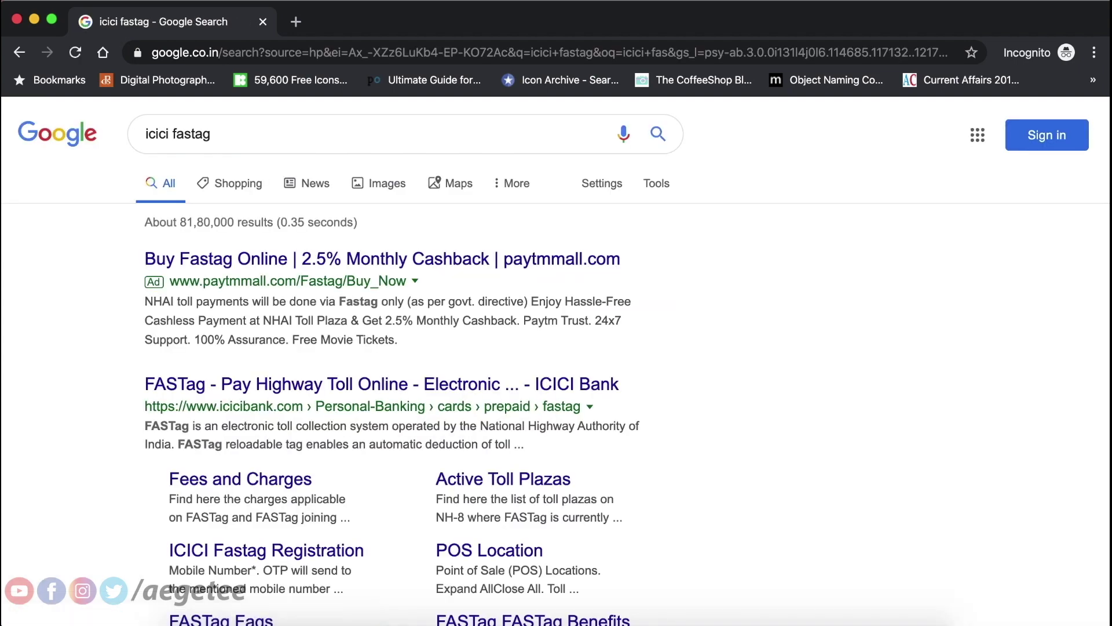
scroll(664, 542, down, 2)
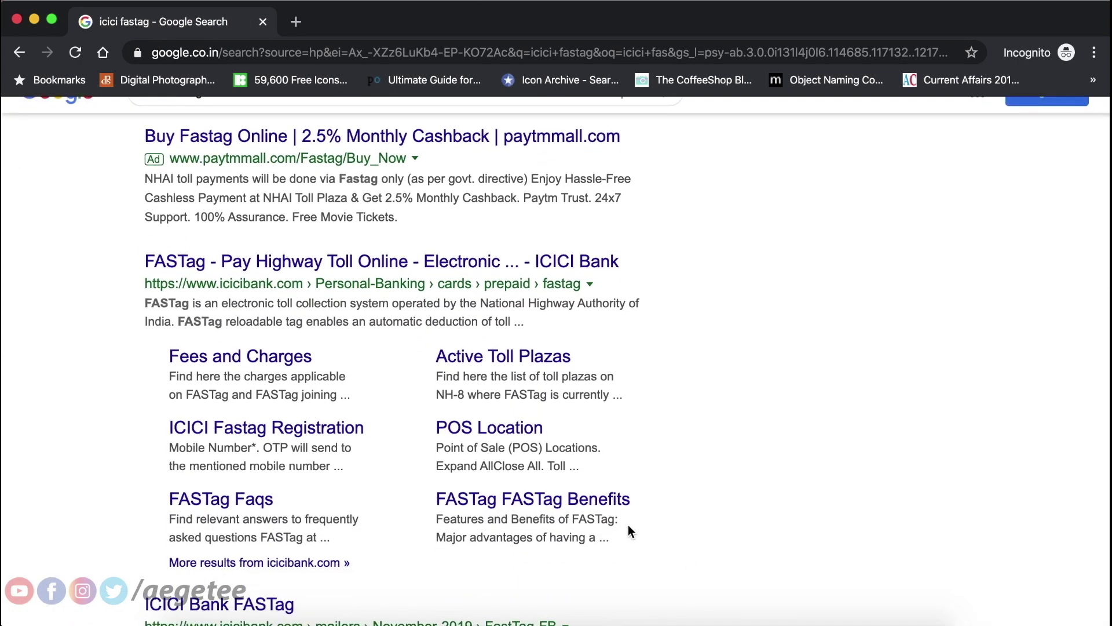
Open the ICICI Fastag Registration page, enter first, last and mother's maiden names, and choose Male.
click(297, 431)
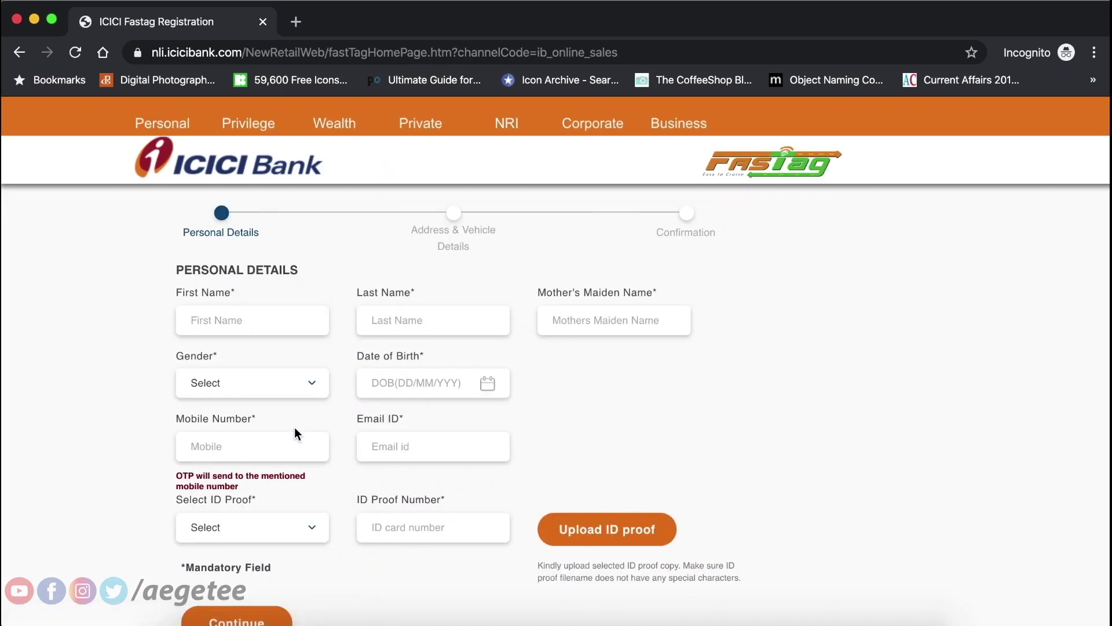
scroll(294, 434, down, 2)
scroll(294, 434, up, 2)
click(241, 321)
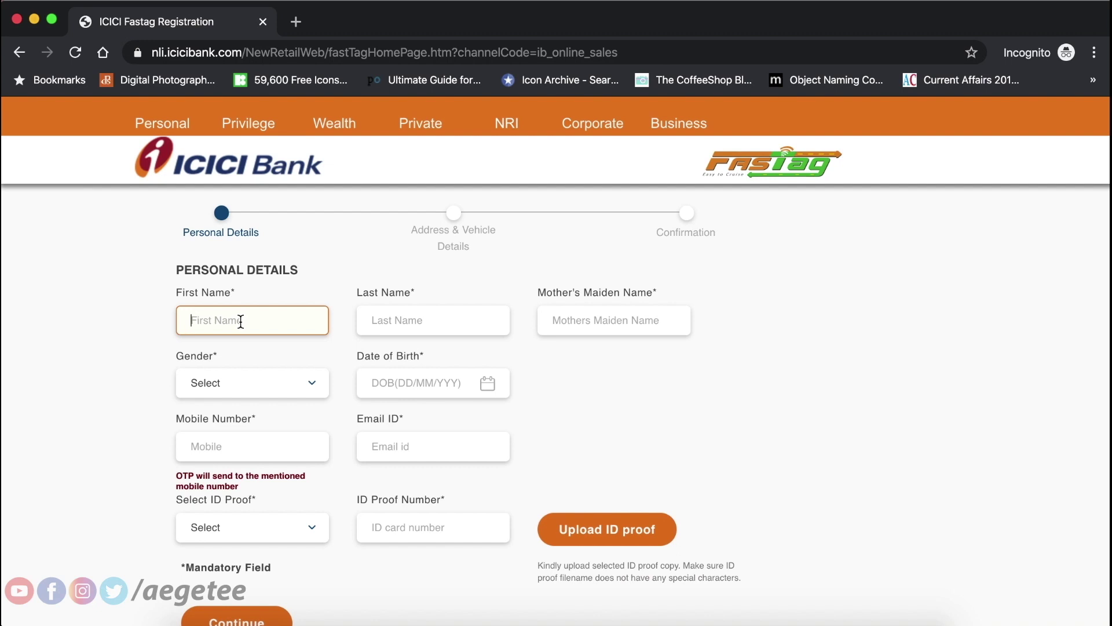
text(aegetee)
key(Tab)
text(aegetee)
key(Tab)
text(aeget)
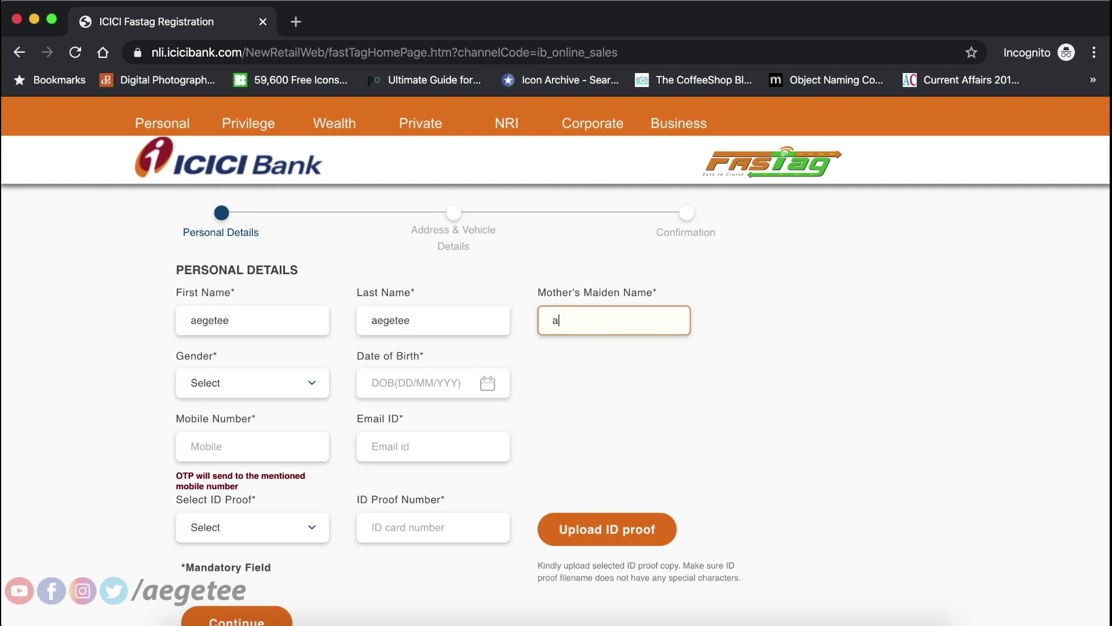
text(ee)
click(268, 387)
click(242, 419)
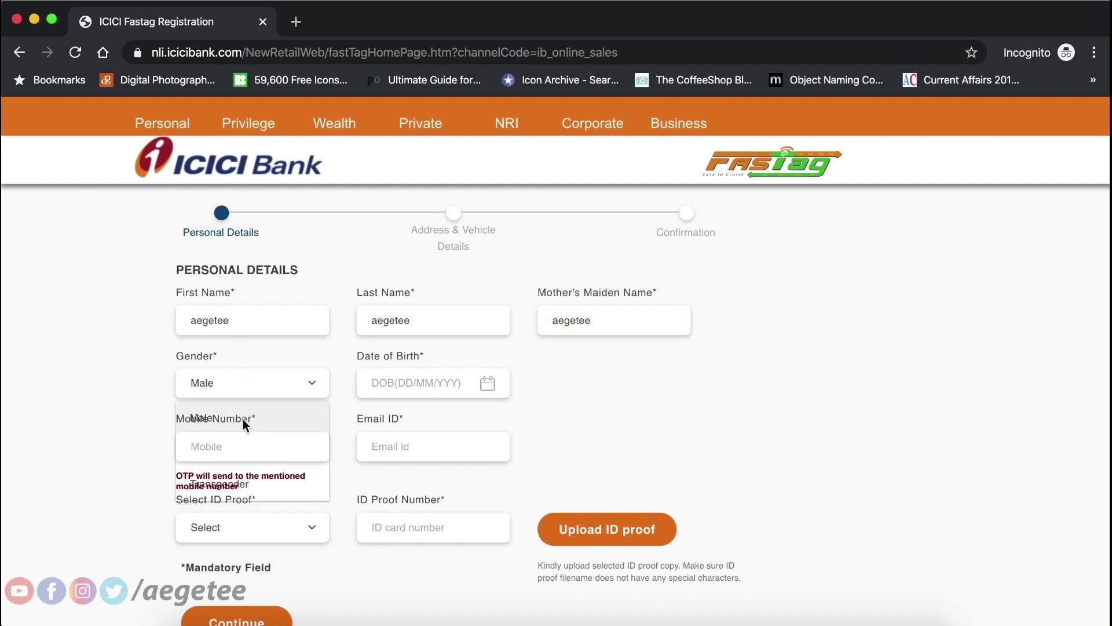
Set the date of birth to 04/02/1997 in the calendar.
click(489, 387)
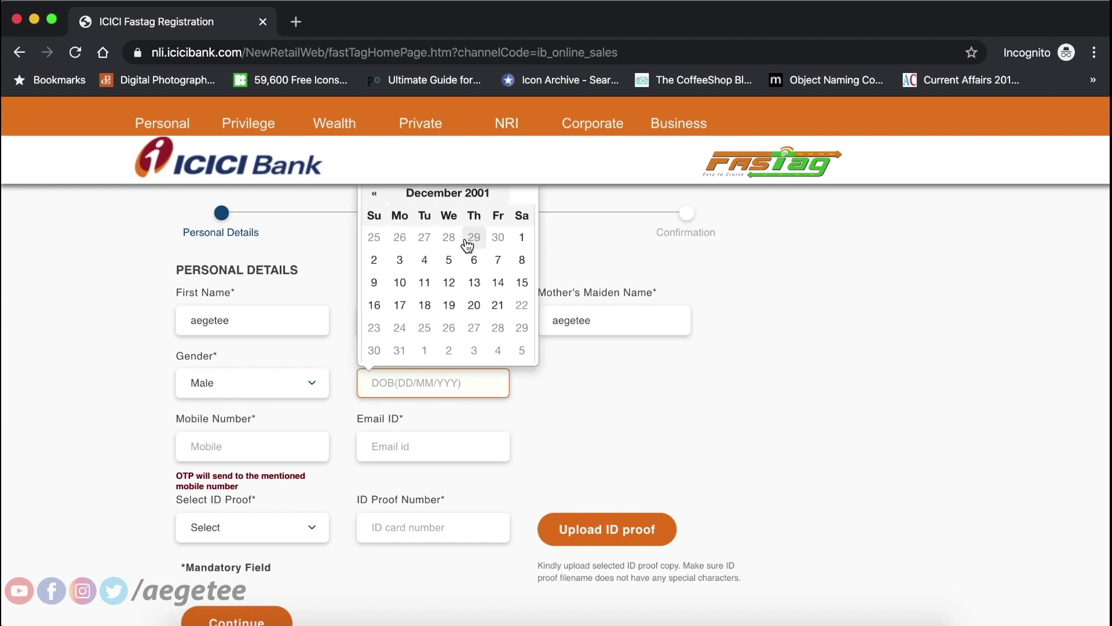
click(374, 194)
click(374, 194)
click(375, 194)
click(374, 193)
click(375, 193)
click(374, 193)
click(442, 193)
click(371, 196)
click(371, 195)
click(371, 195)
click(371, 195)
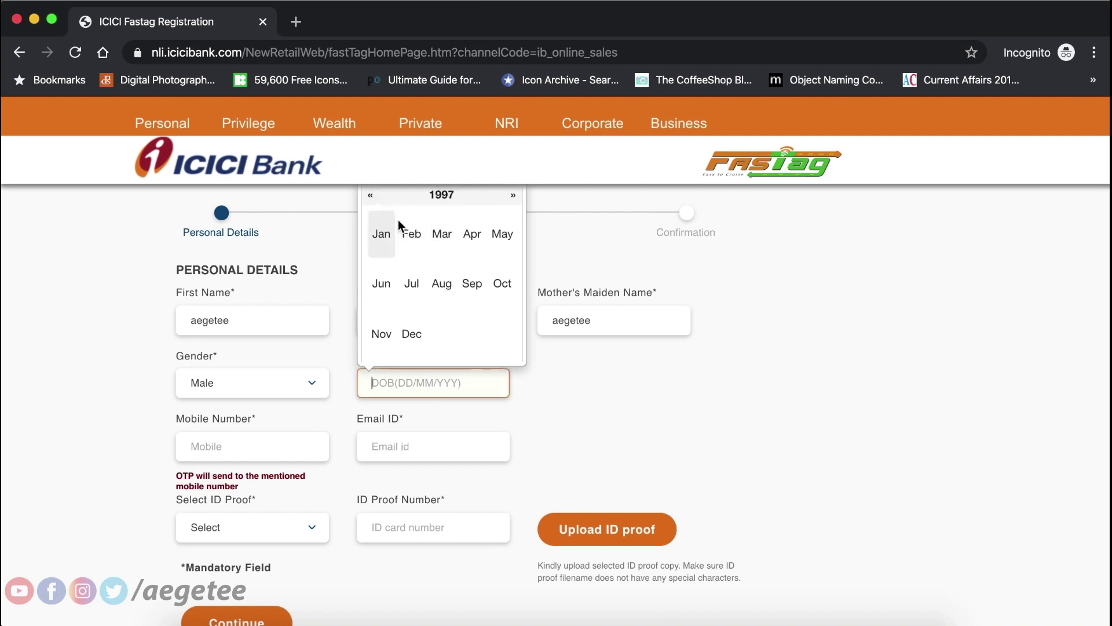
click(424, 232)
click(424, 256)
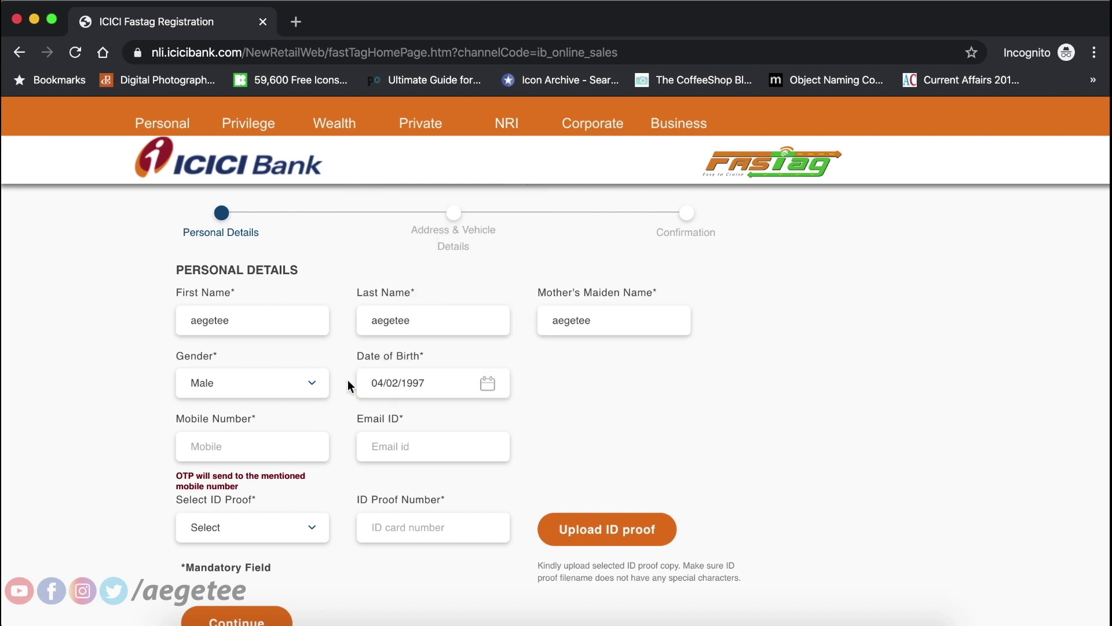
Fill in the mobile number and e-mail address fields.
click(260, 442)
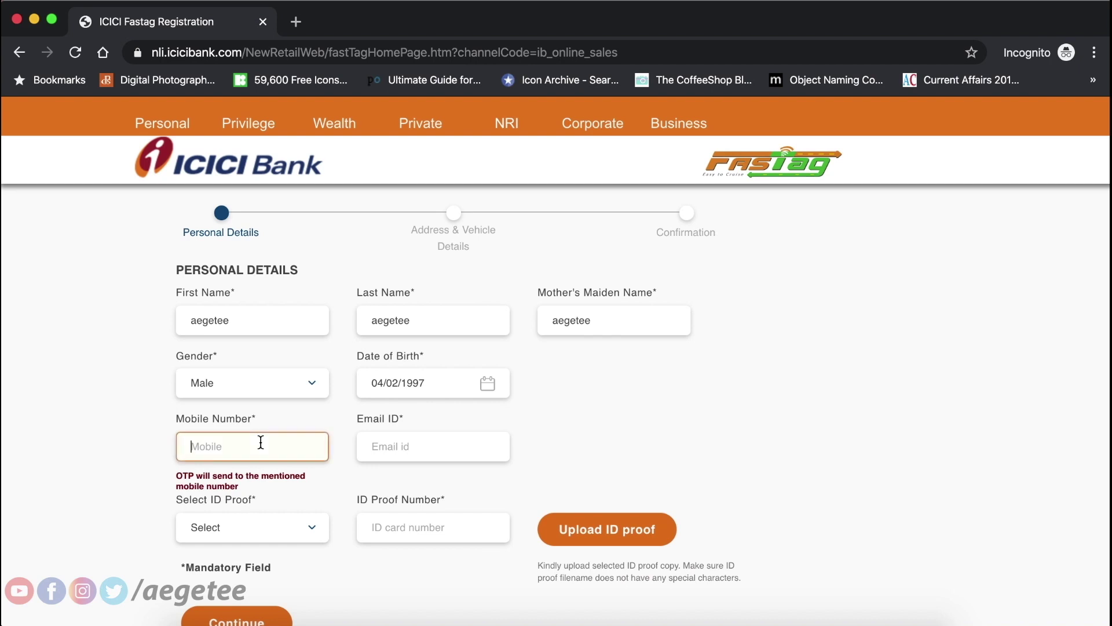
text(1234567890)
click(382, 452)
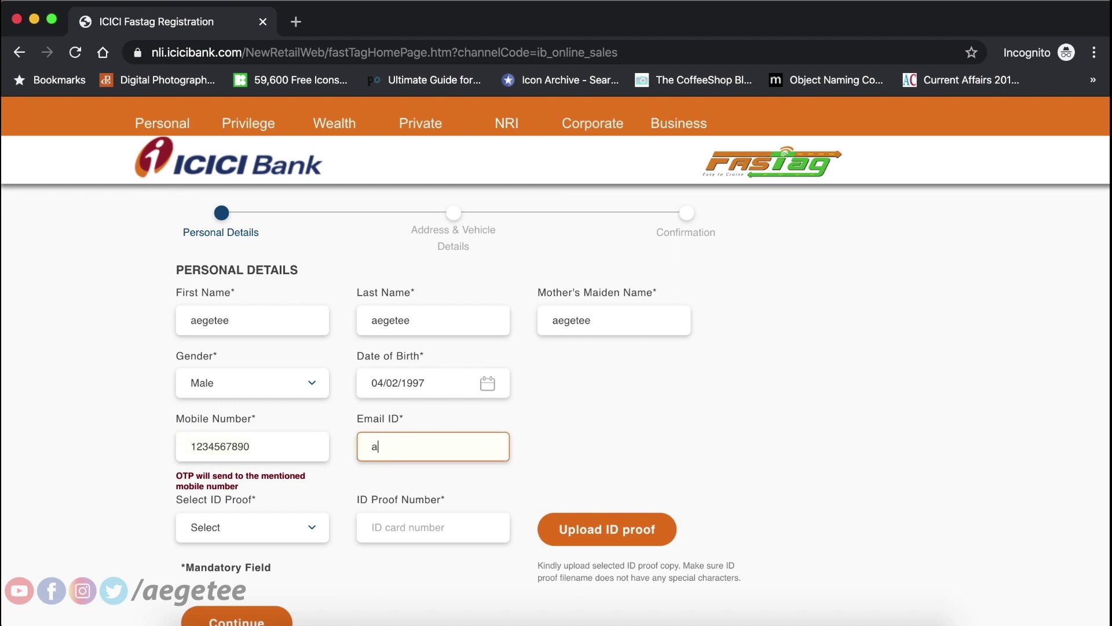
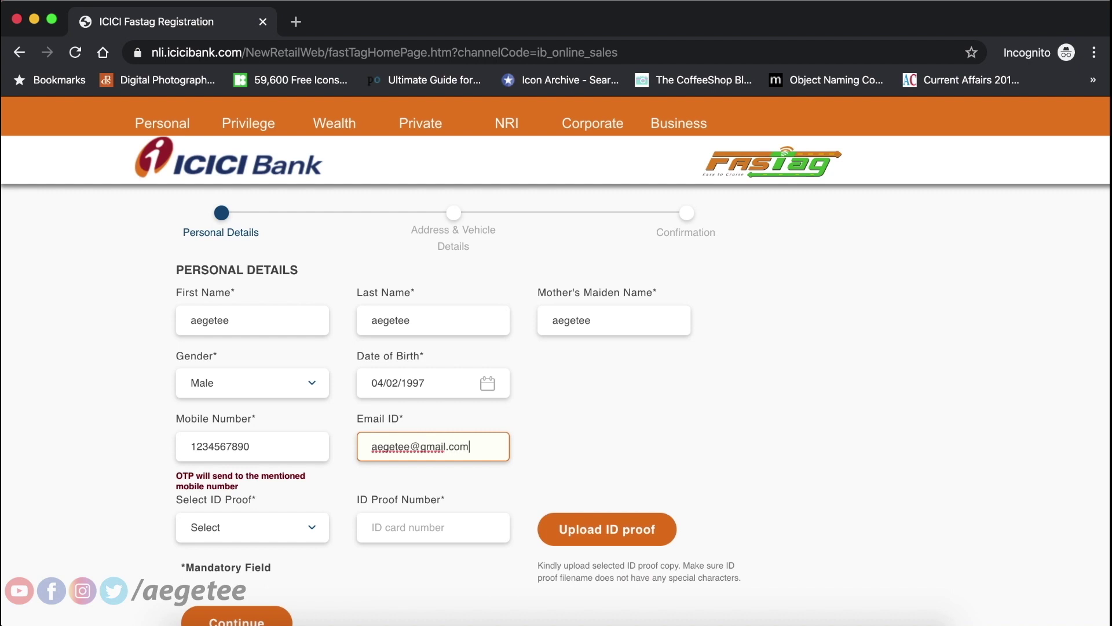
click(277, 527)
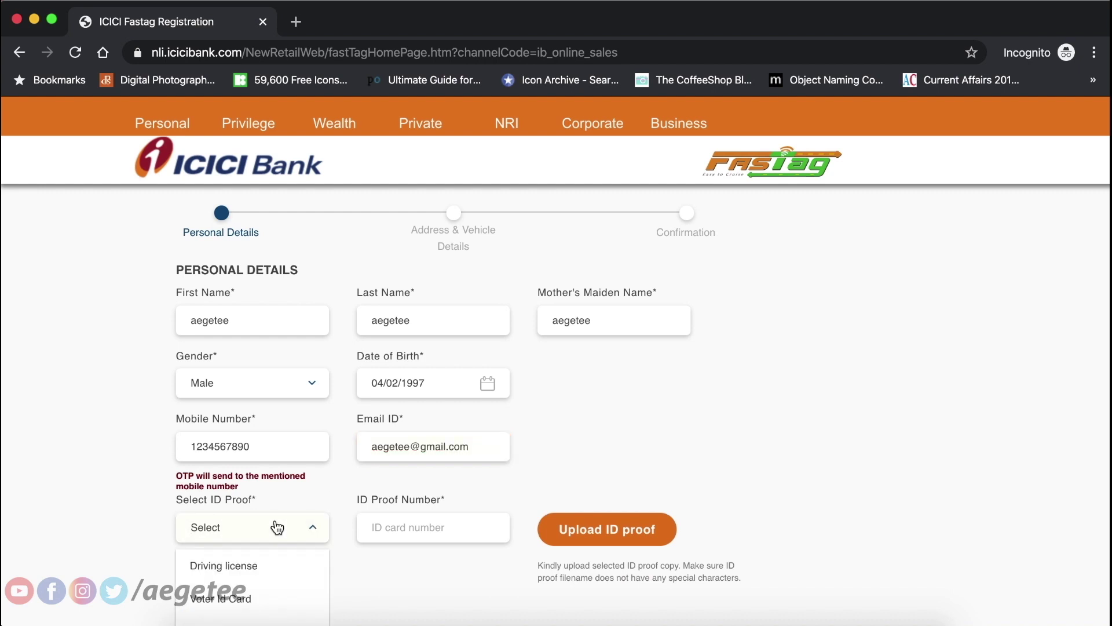
Select Driving license as the ID proof and enter number 12345678.
scroll(276, 523, down, 2)
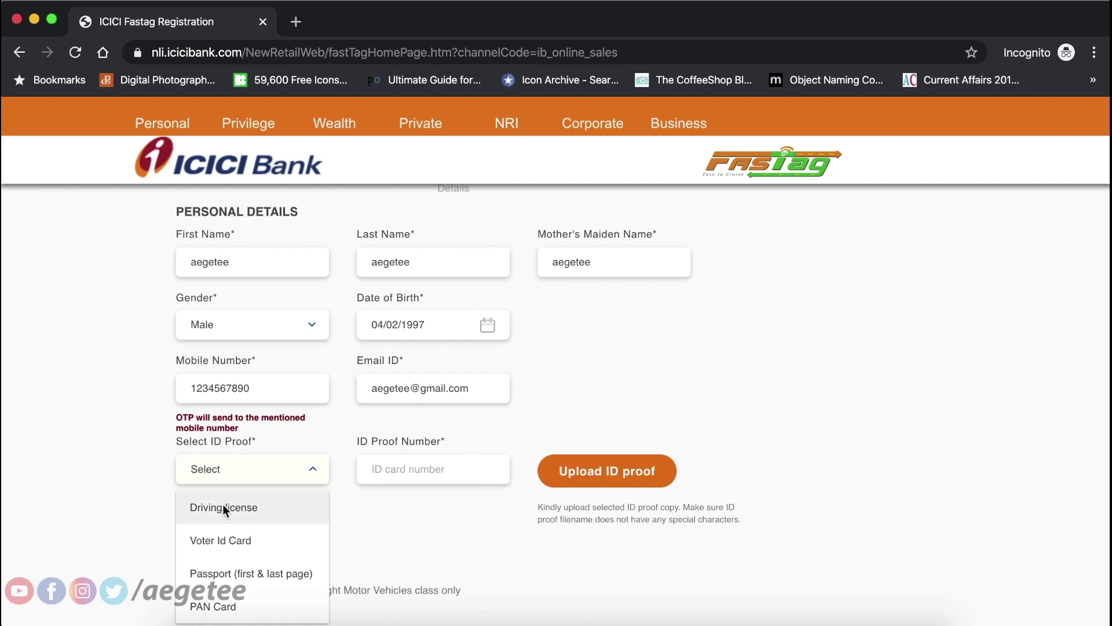
click(223, 508)
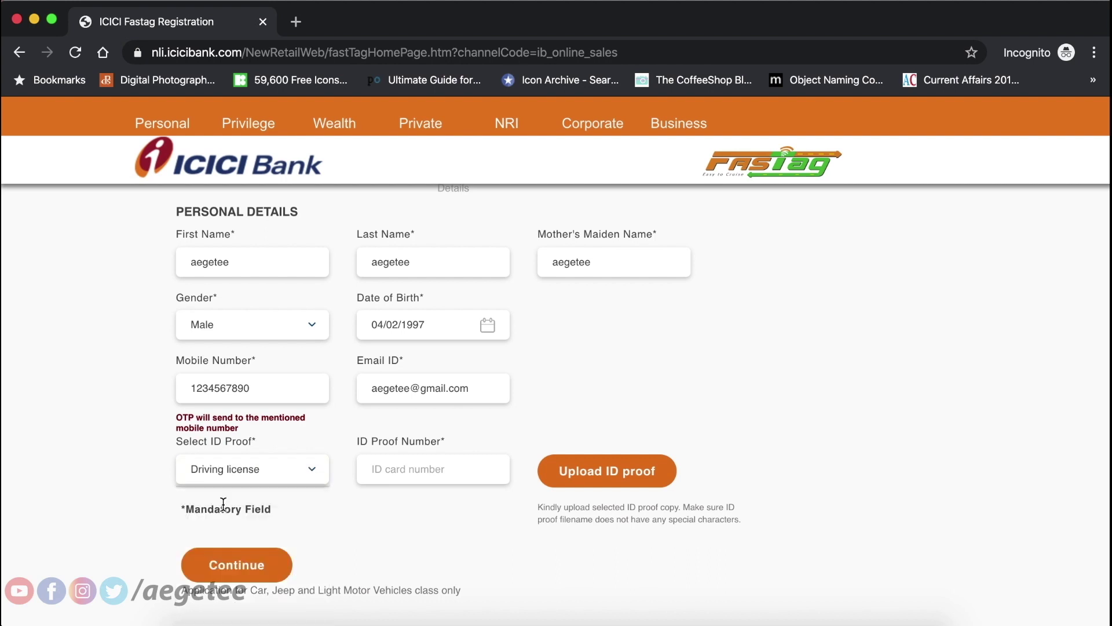
click(421, 463)
text(12345678)
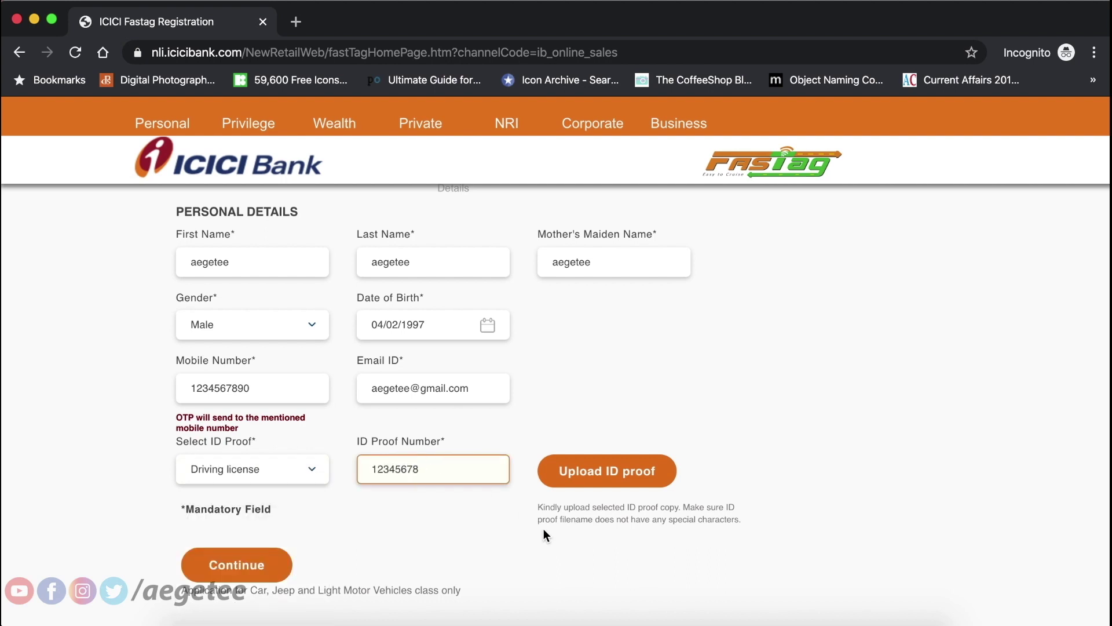
Upload the ID proof image file and continue to Address & Vehicle Details.
click(612, 486)
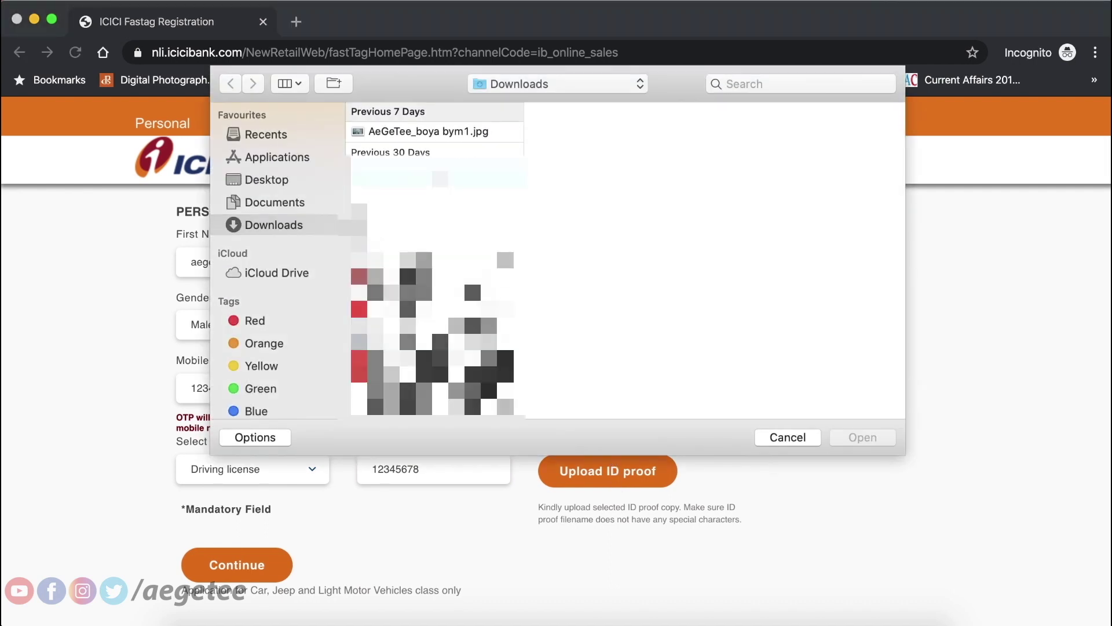
click(438, 174)
click(861, 438)
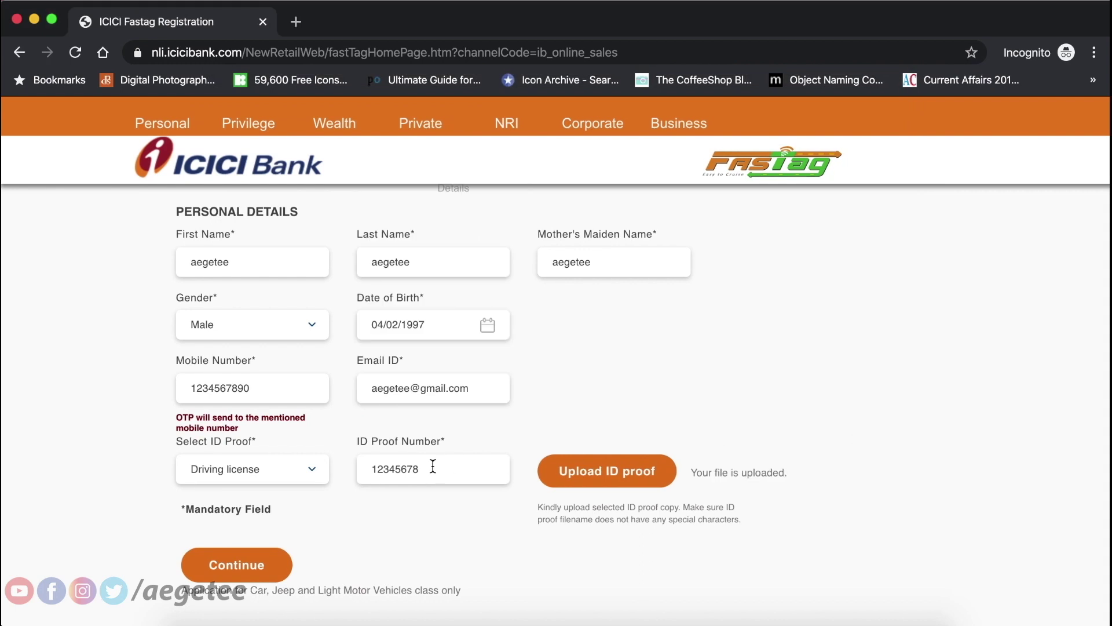
click(258, 565)
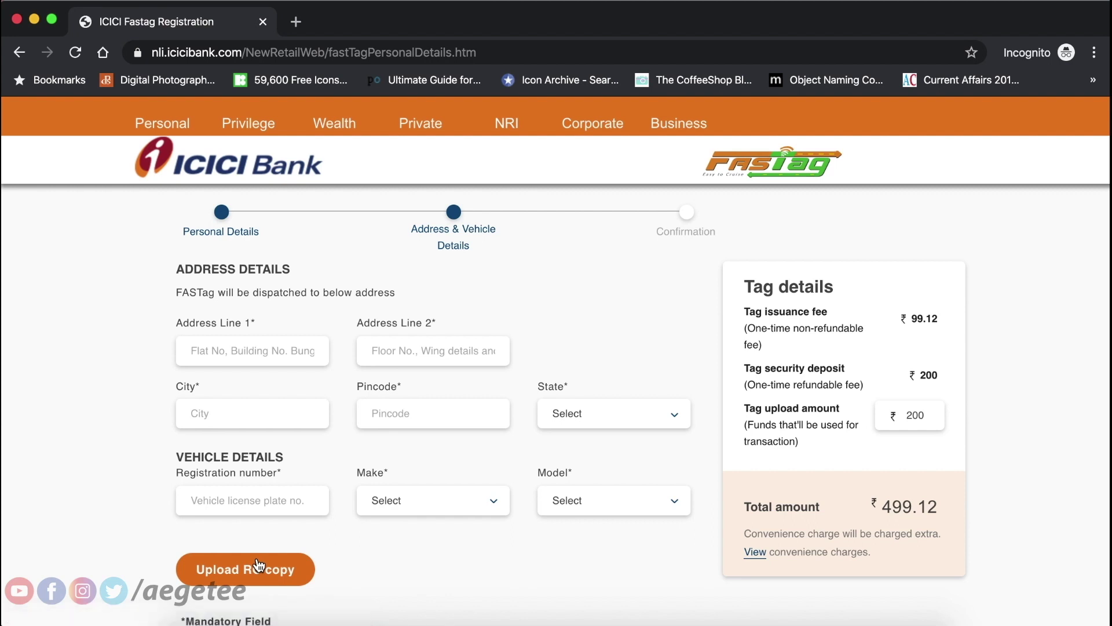
Choose ASTONMARTN as the vehicle make, closing the model list without picking a model.
scroll(304, 443, down, 1)
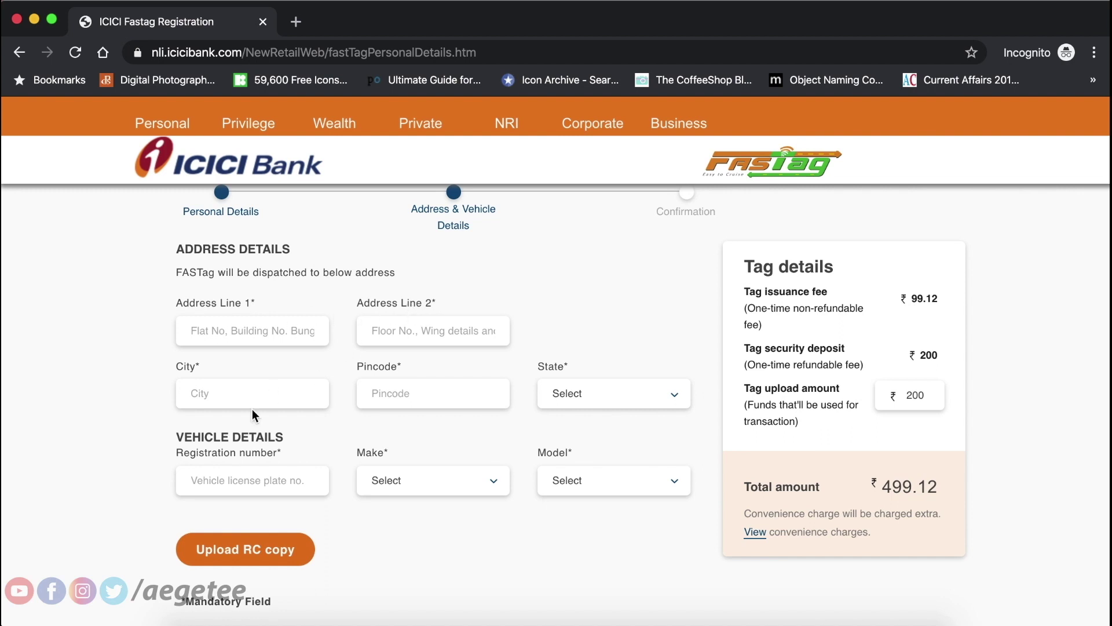
scroll(514, 372, down, 3)
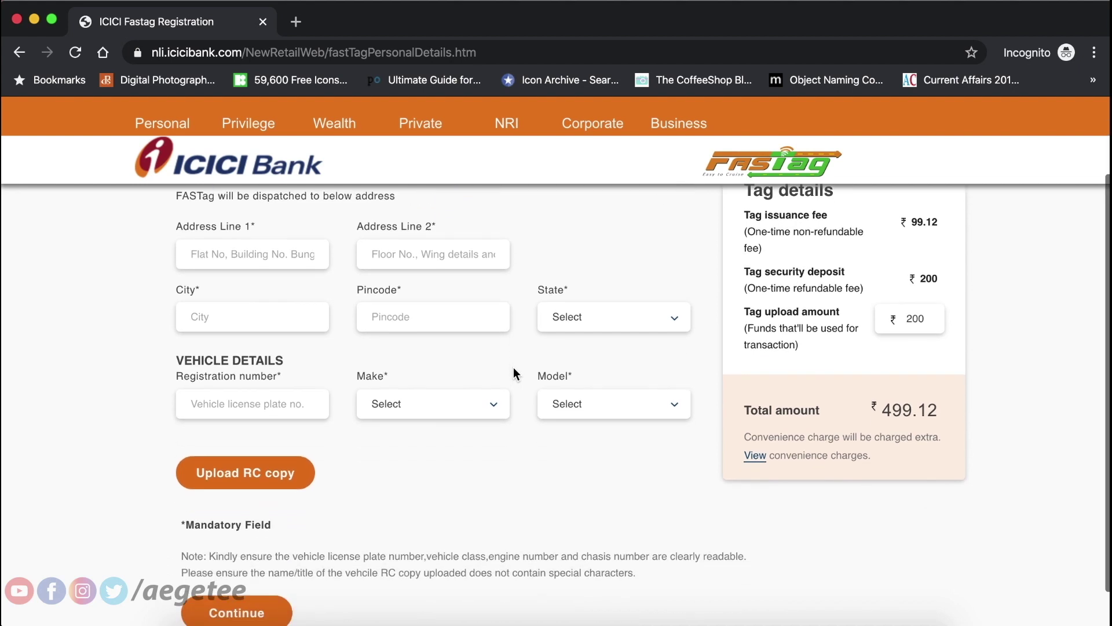
click(233, 398)
click(430, 396)
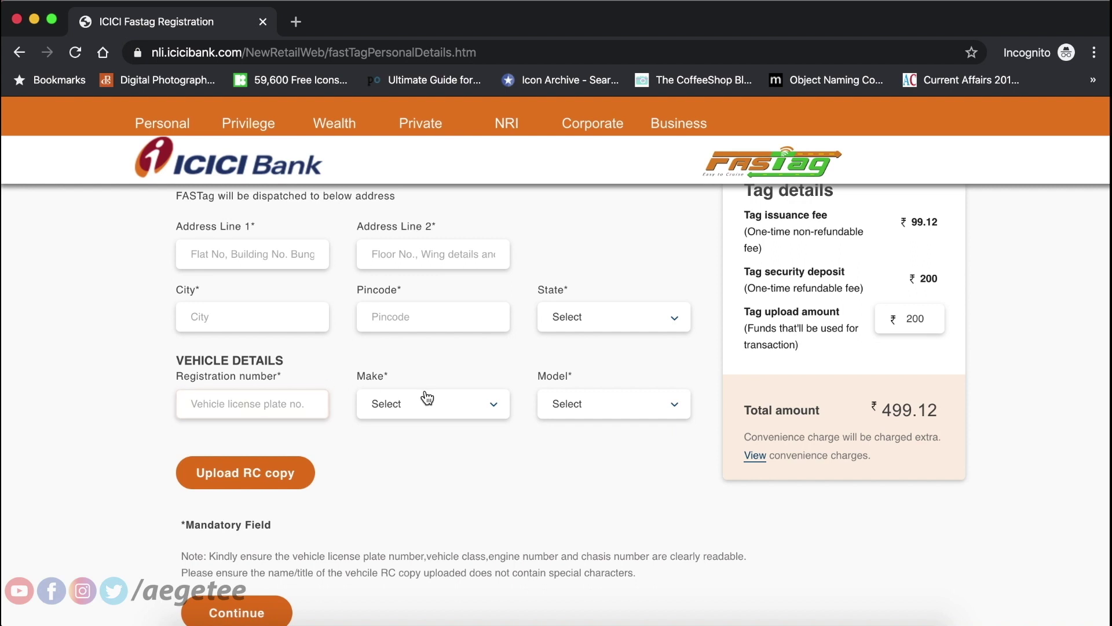
scroll(410, 537, down, 2)
click(590, 423)
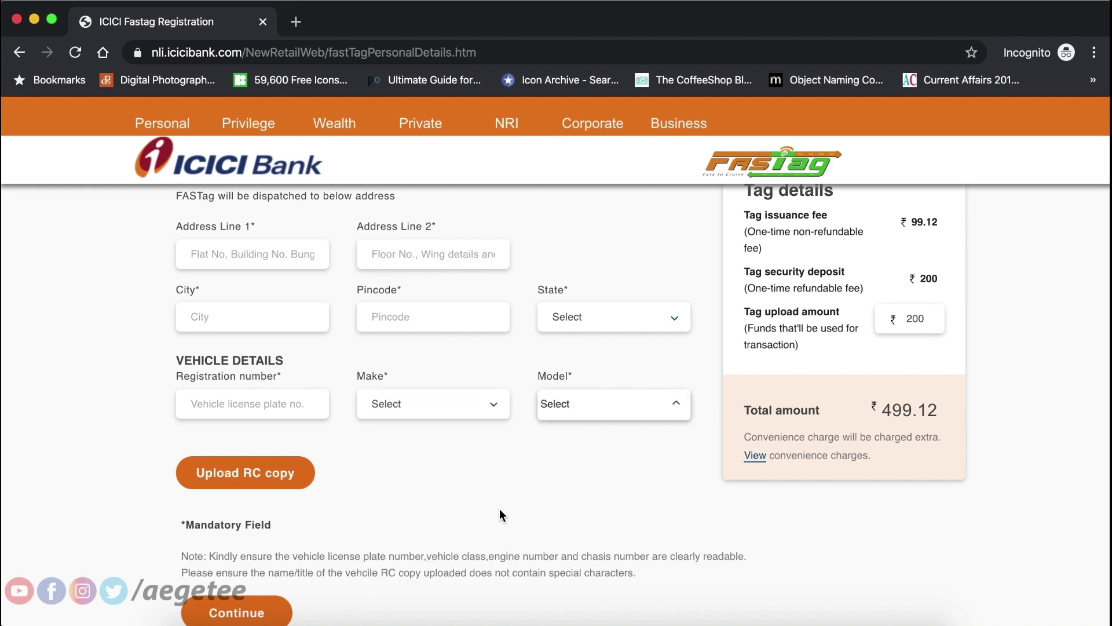
click(439, 402)
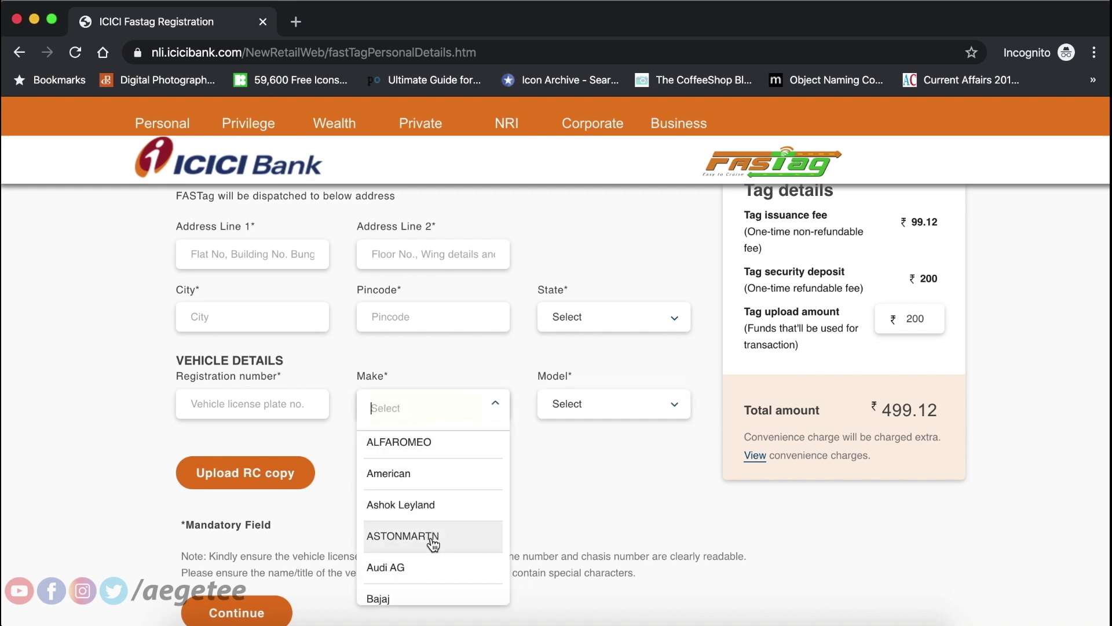
click(432, 536)
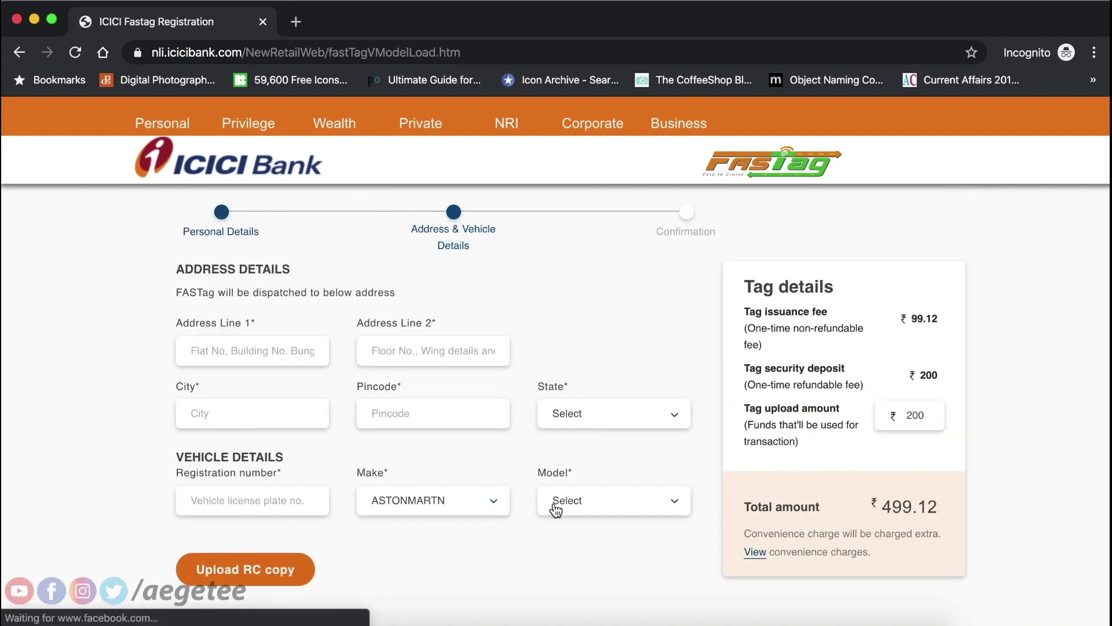
click(556, 505)
click(497, 534)
scroll(497, 534, down, 3)
scroll(497, 535, down, 2)
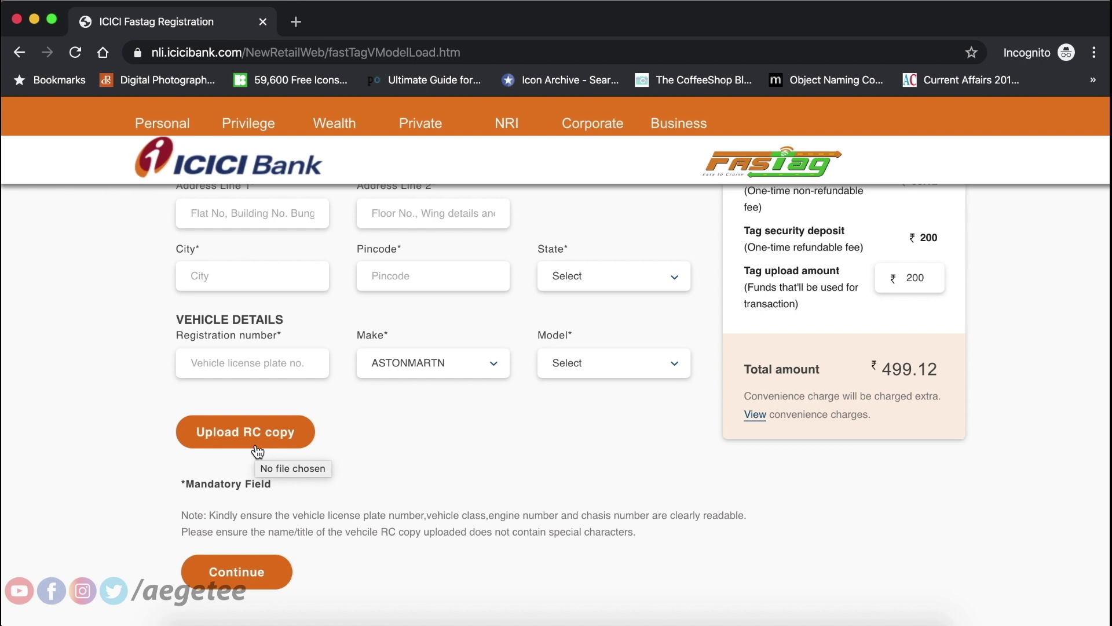
scroll(258, 451, up, 3)
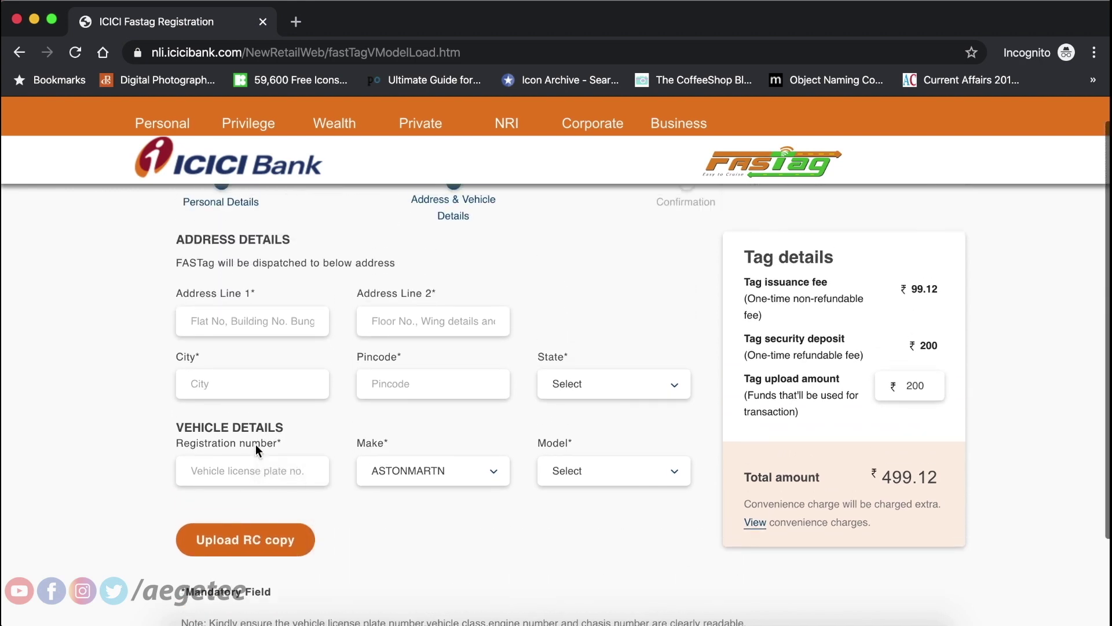
scroll(255, 444, up, 1)
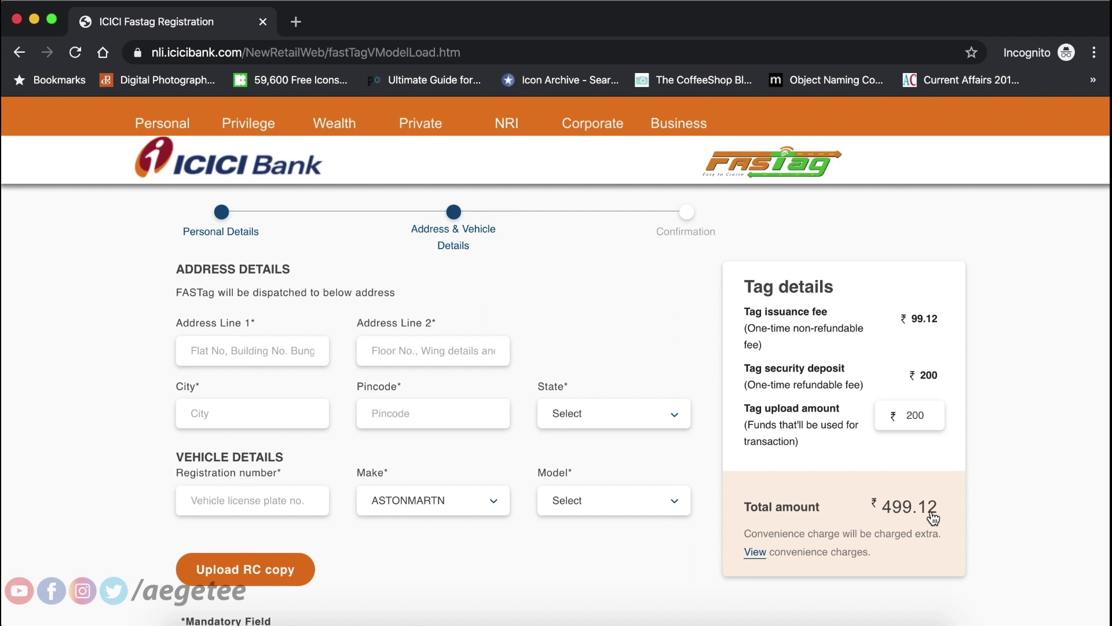
Review the payment gateway convenience charges table in a new tab, then return to the registration tab.
click(755, 552)
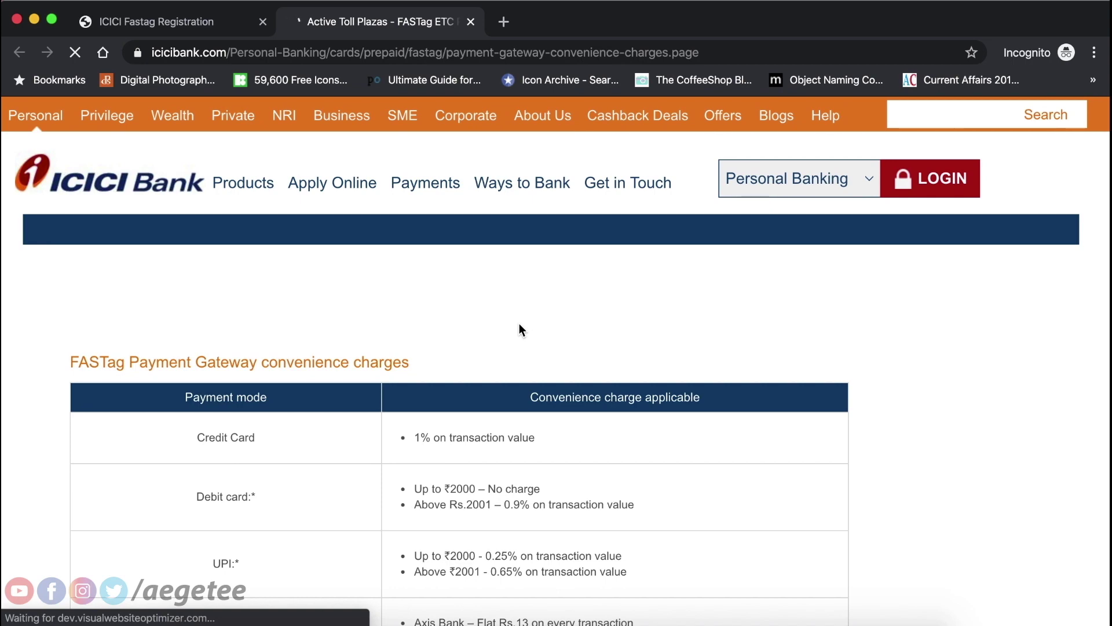
scroll(519, 329, down, 5)
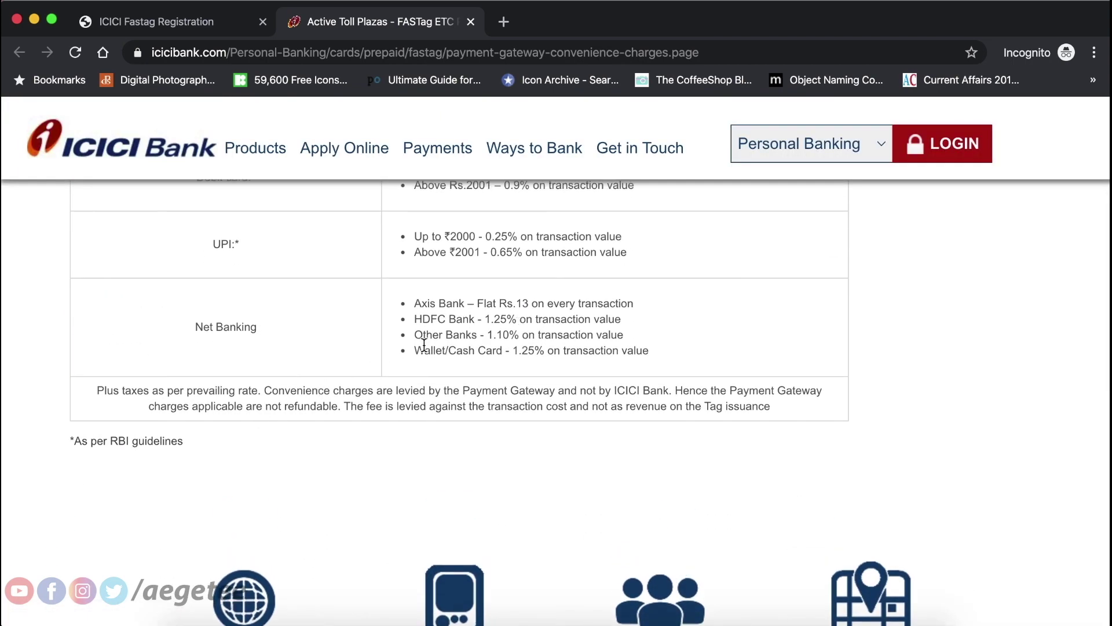
scroll(425, 345, up, 5)
scroll(424, 344, up, 1)
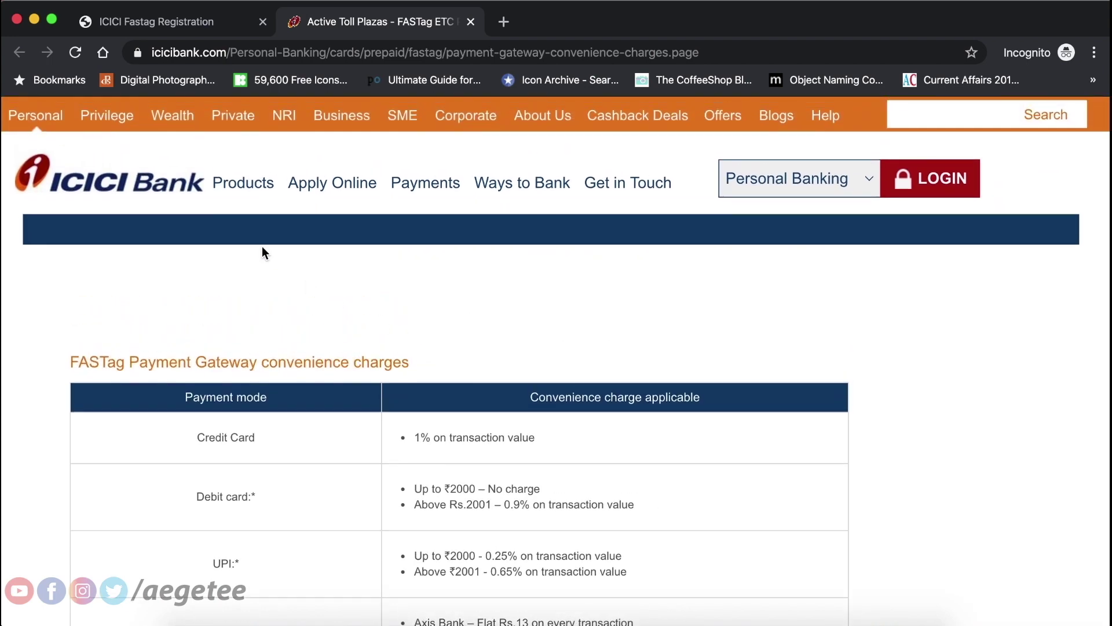
scroll(261, 245, down, 4)
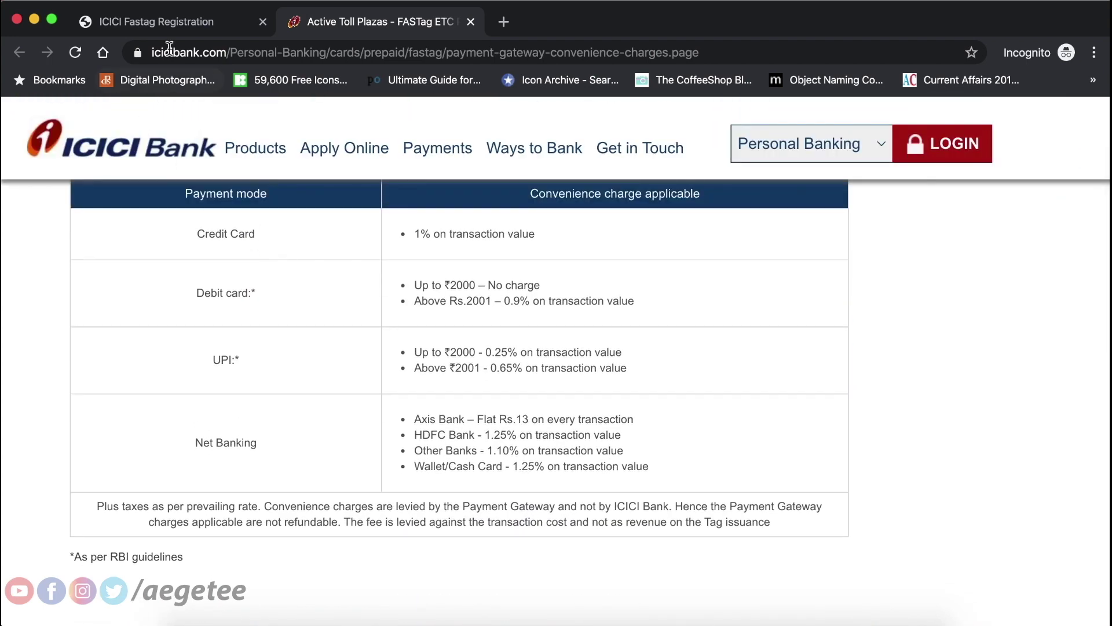
click(179, 29)
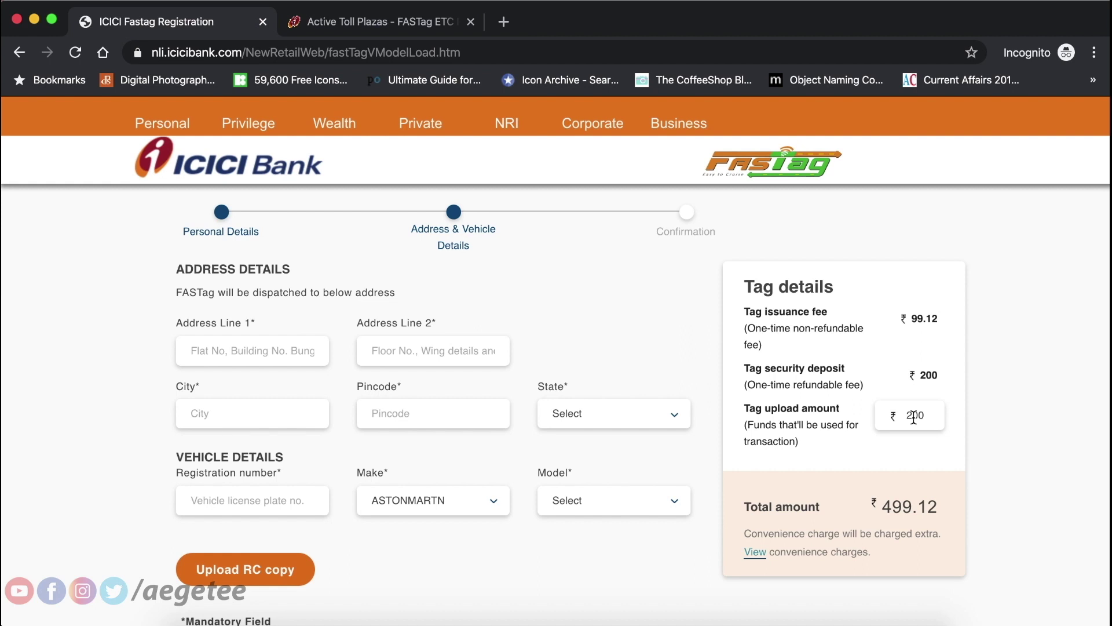
scroll(578, 412, down, 2)
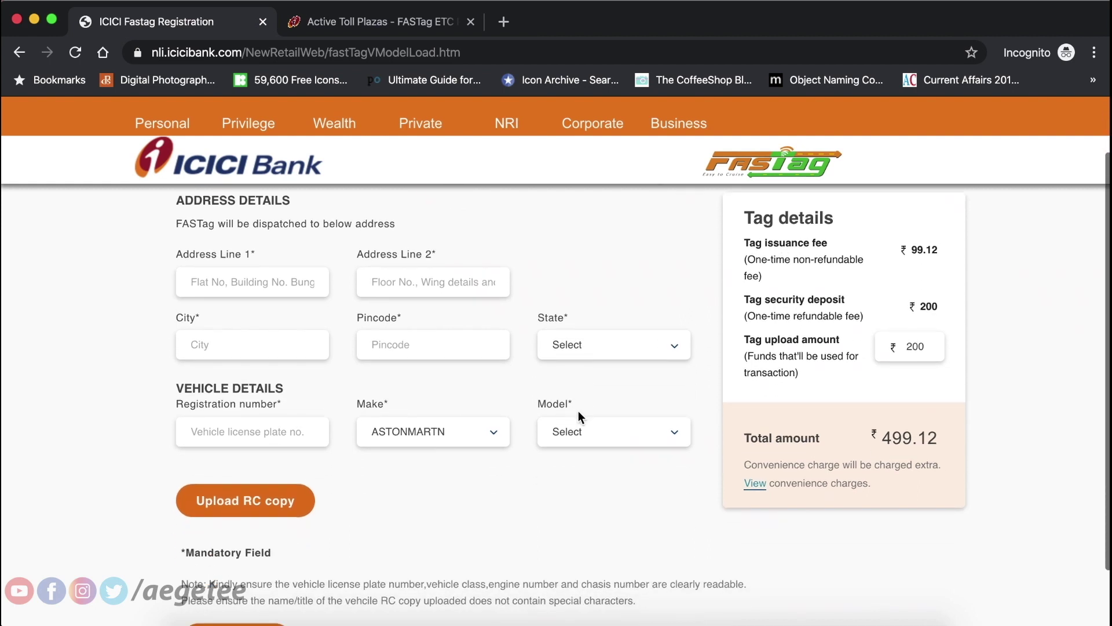
scroll(579, 412, up, 2)
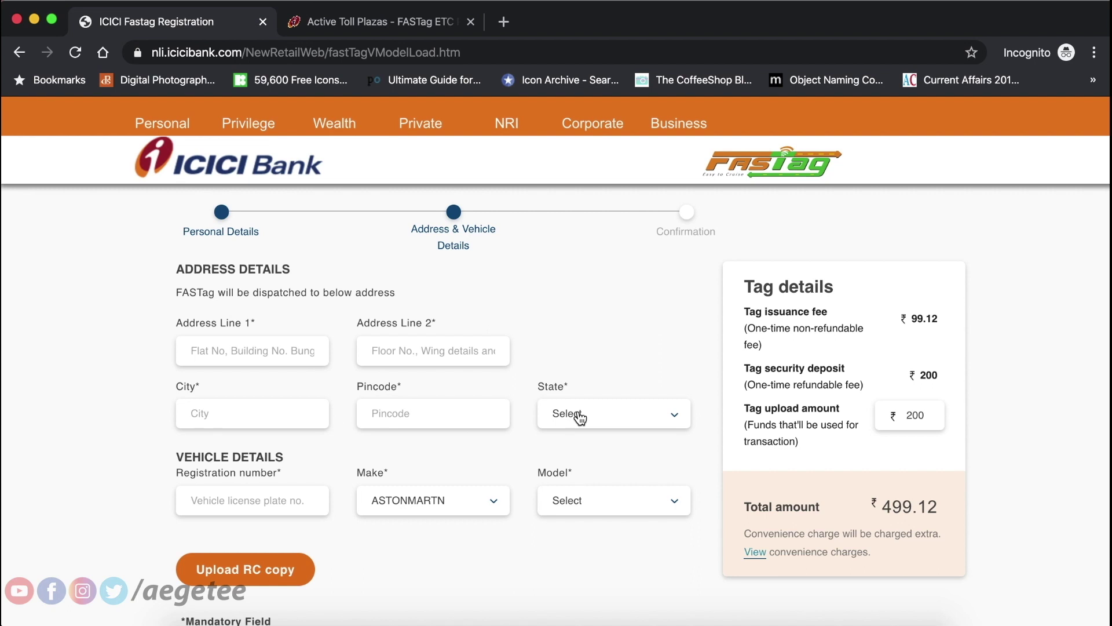
scroll(579, 414, down, 4)
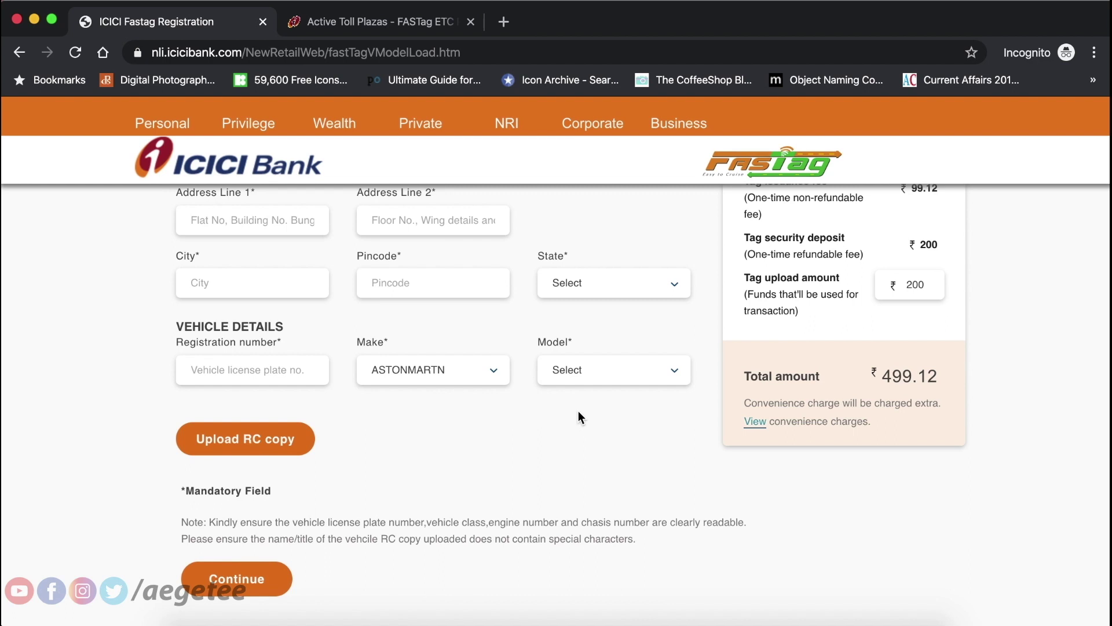
scroll(579, 416, up, 4)
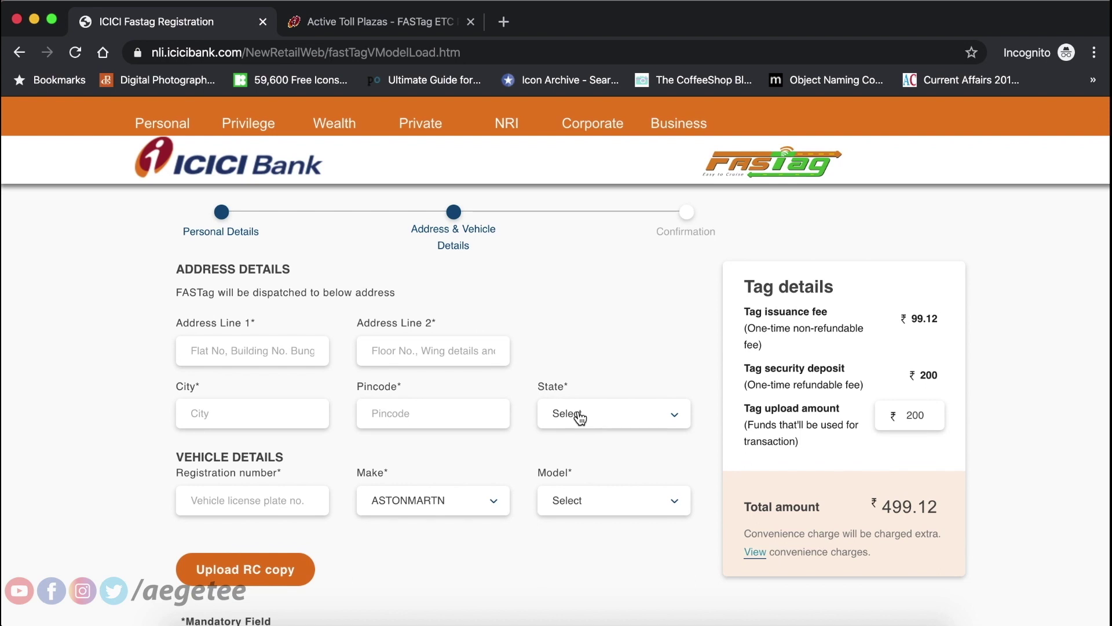
scroll(578, 412, down, 3)
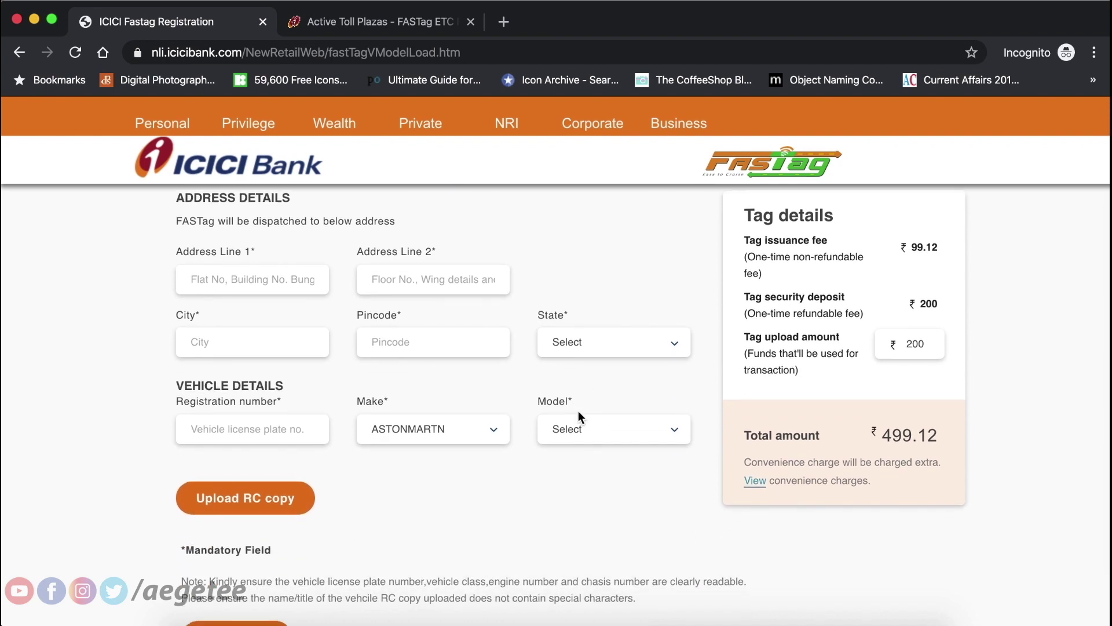
scroll(578, 412, up, 3)
scroll(579, 414, down, 1)
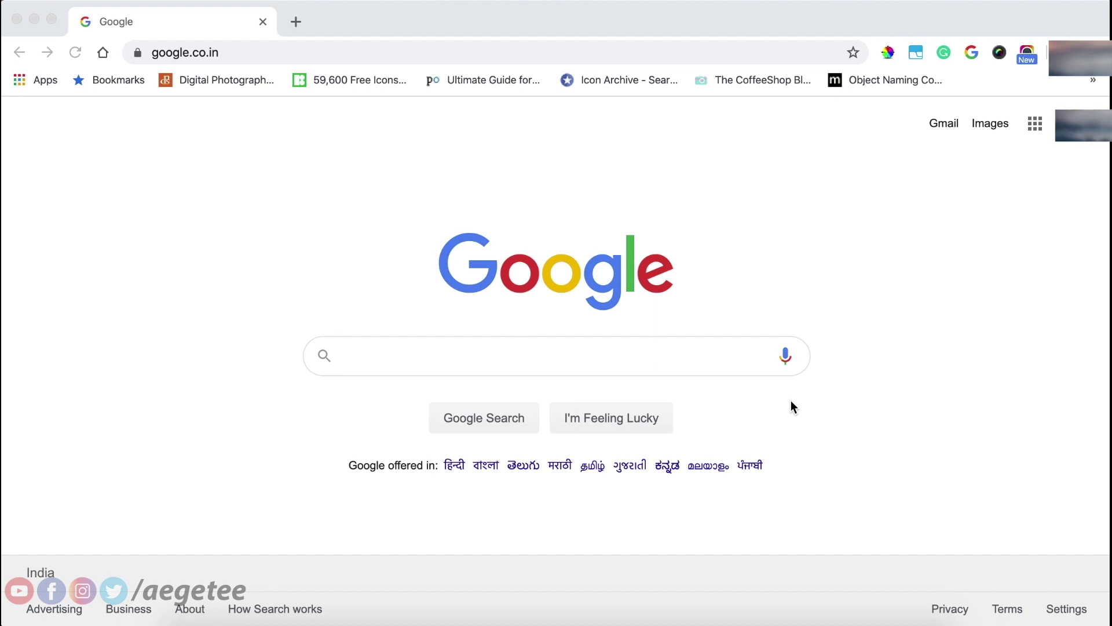
Search Google again for 'icici fastag'.
click(674, 357)
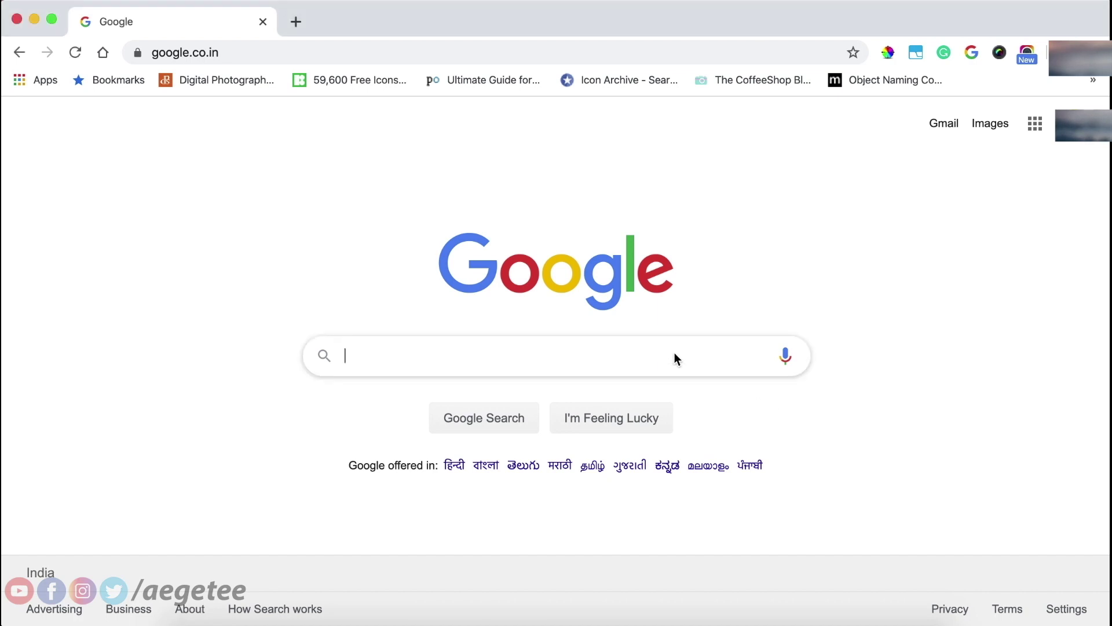
text(icic)
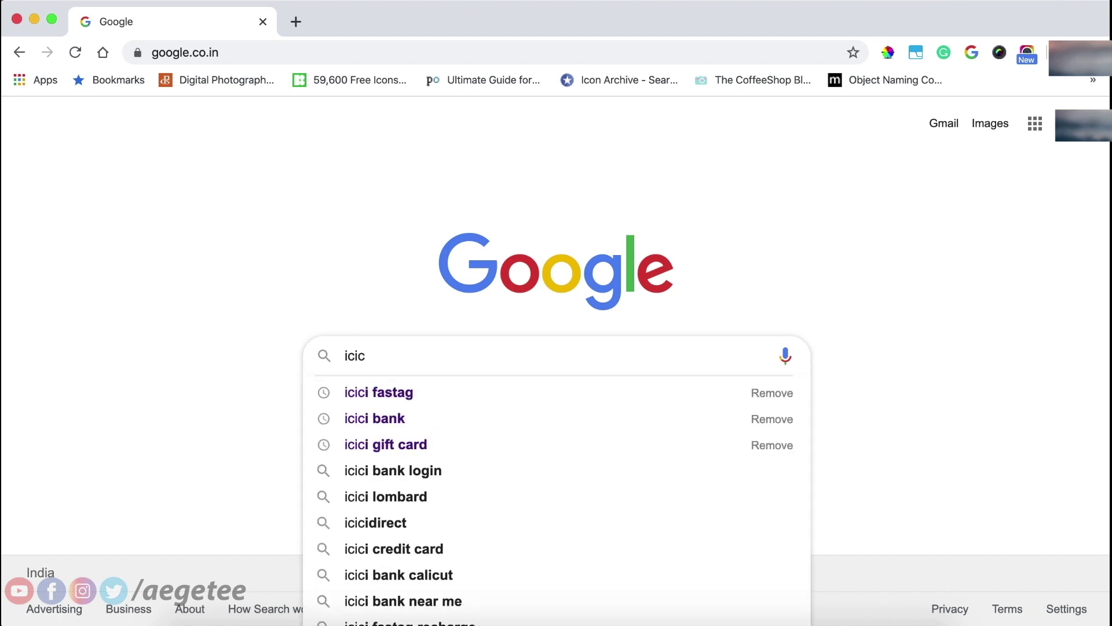
key(Down)
key(Return)
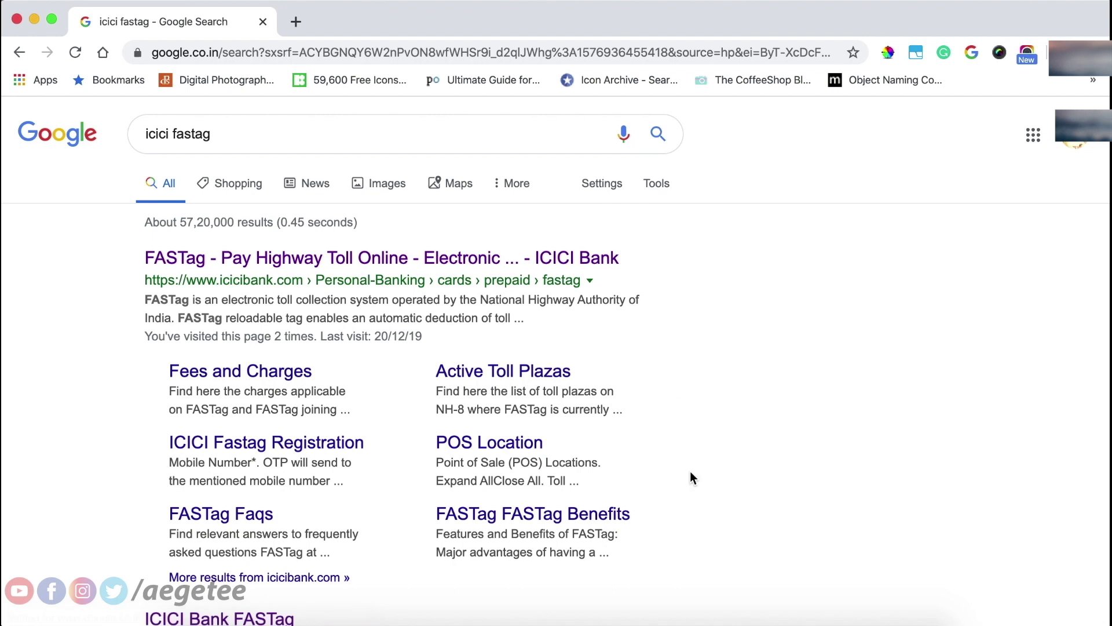
scroll(693, 491, down, 1)
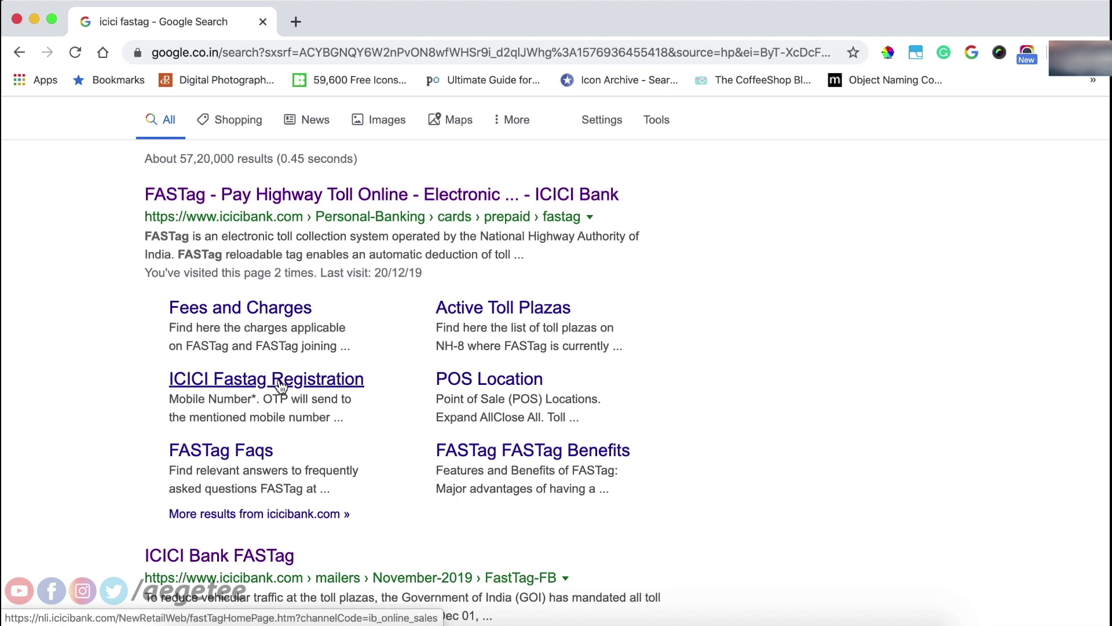
Open ICICI Bank's FASTag page and scroll down to the Customer Login button.
click(355, 198)
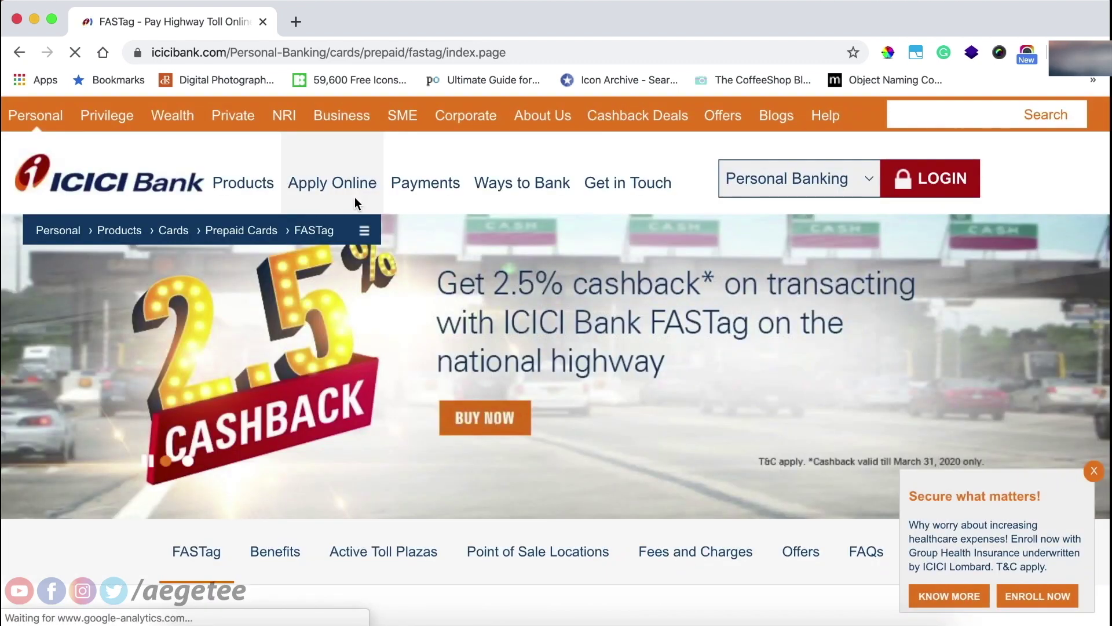
scroll(430, 269, down, 6)
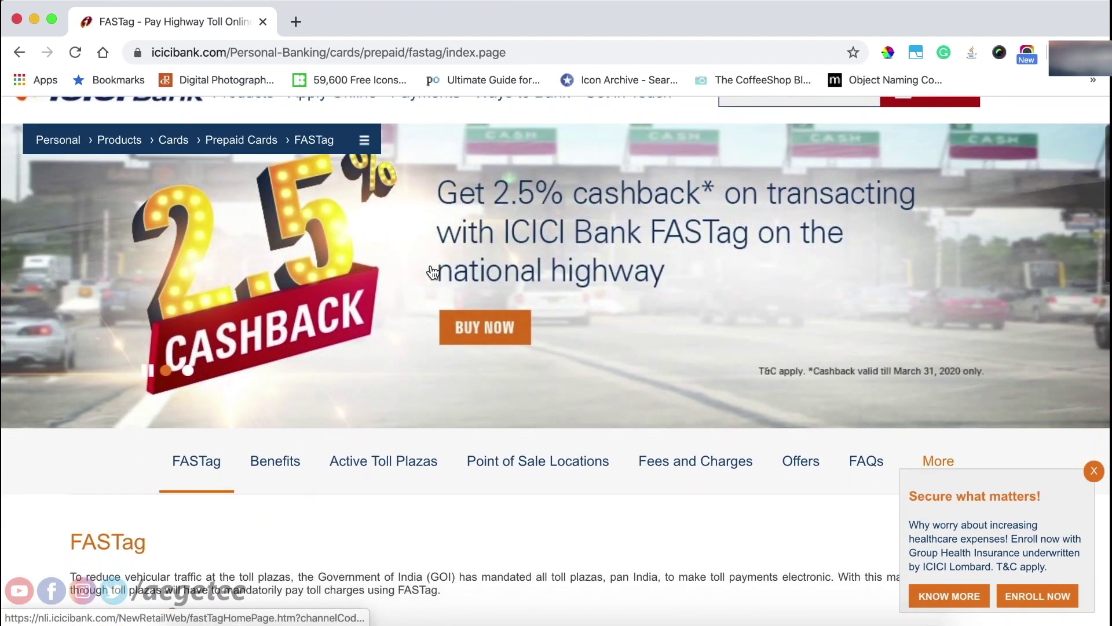
scroll(431, 267, down, 2)
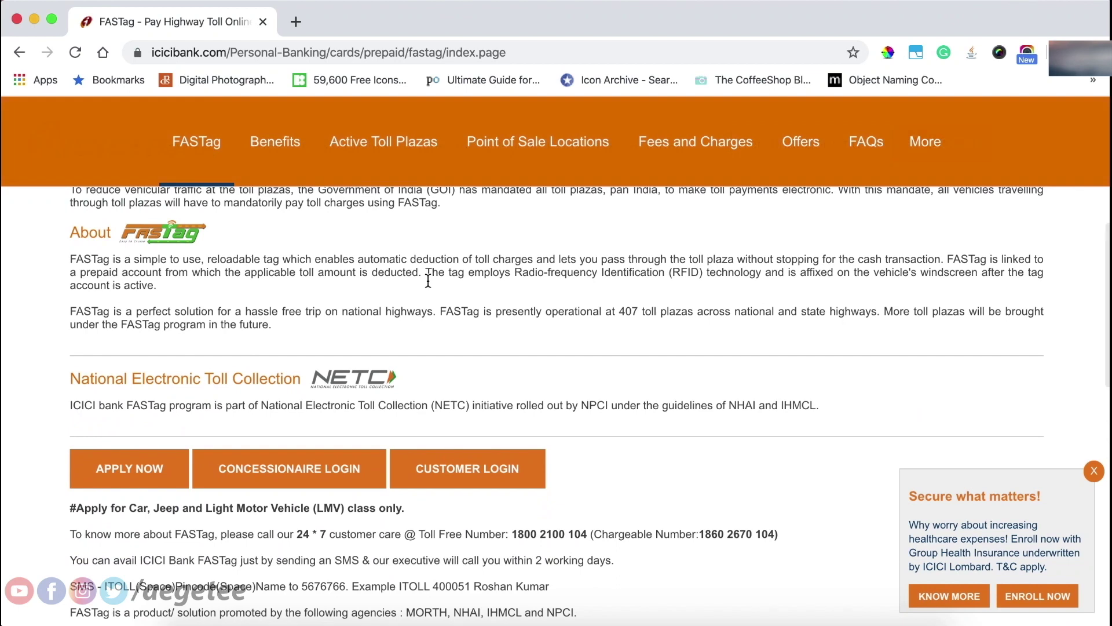
Go through Customer Login to the FASTag portal and choose Register as Individual.
click(456, 478)
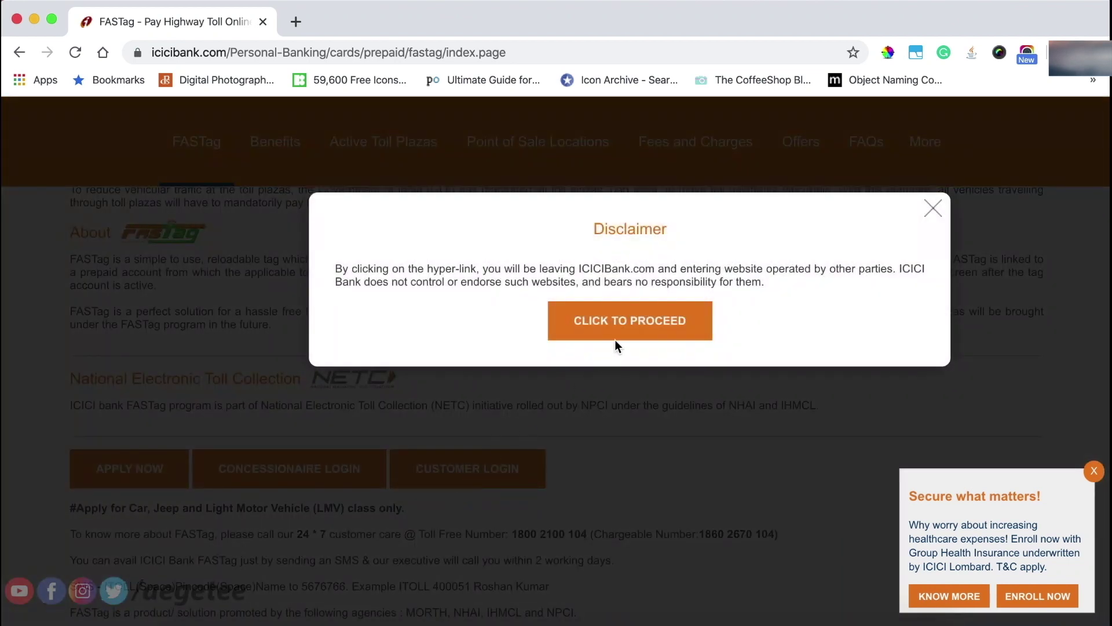
click(631, 324)
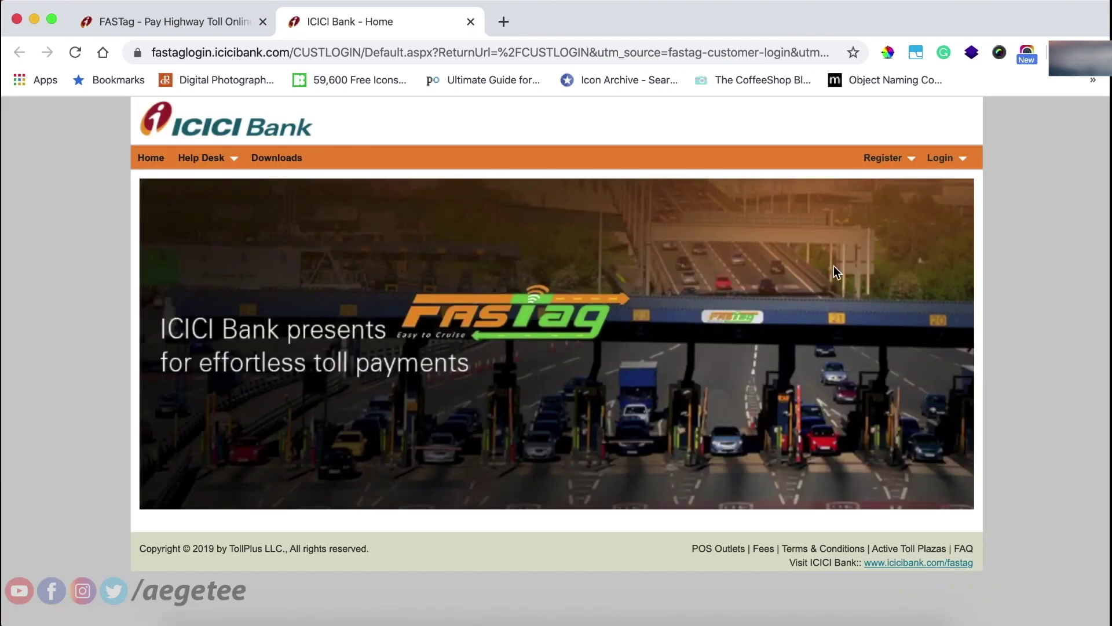
click(956, 159)
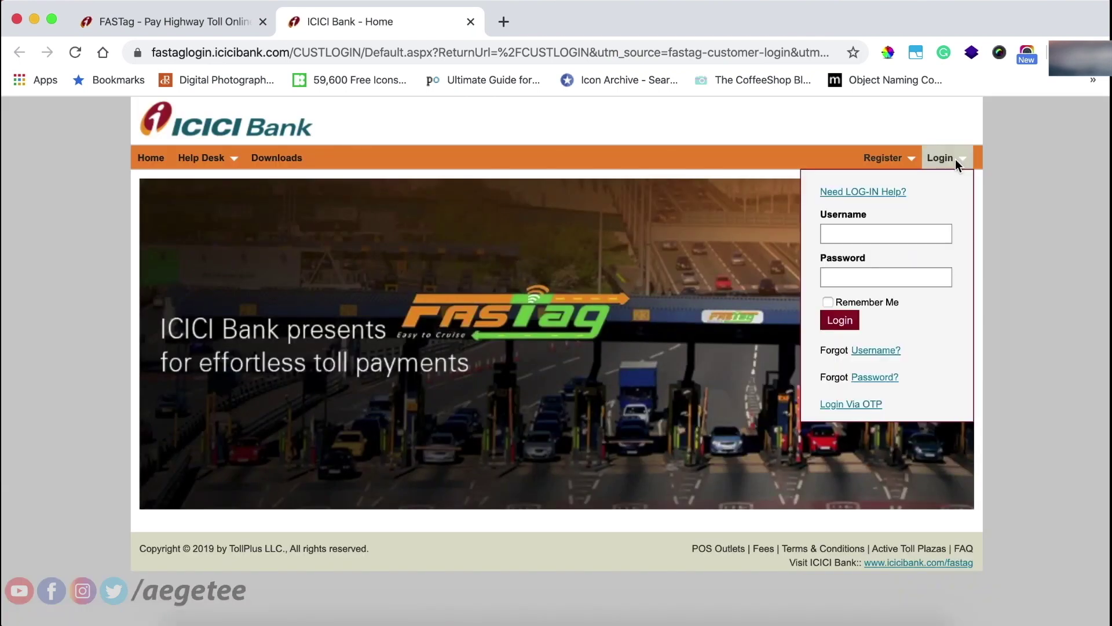
click(909, 159)
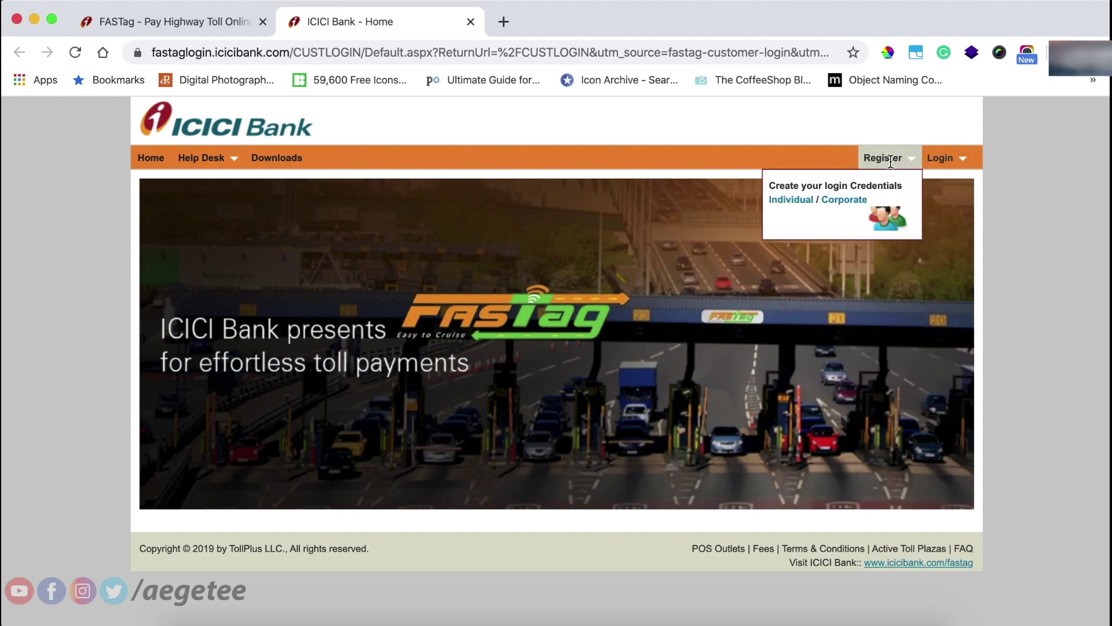
click(956, 159)
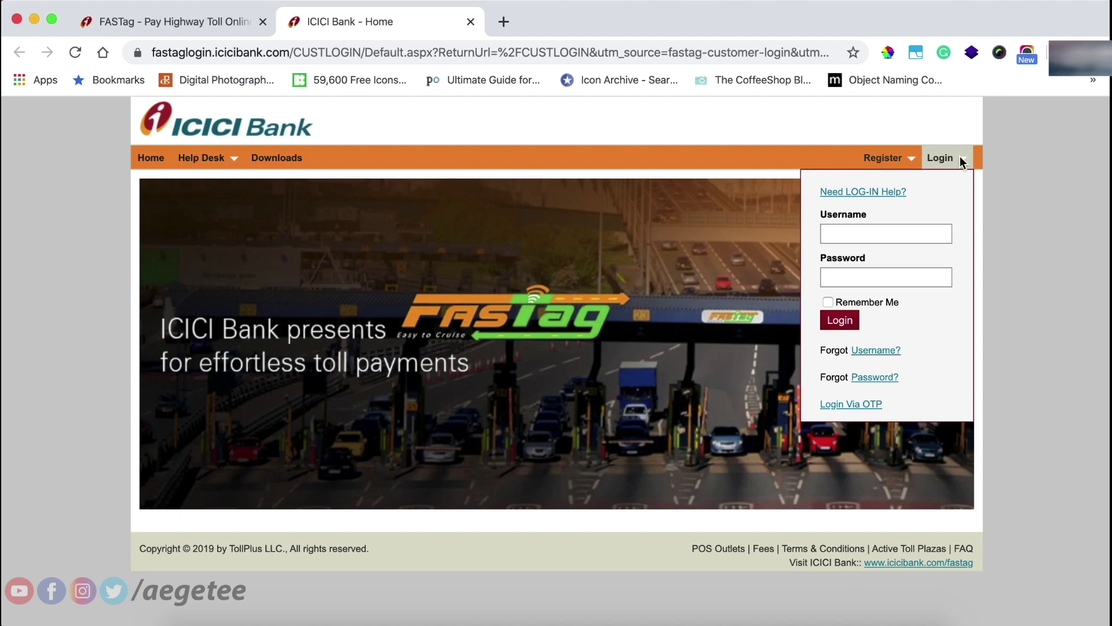
mouse_move(894, 158)
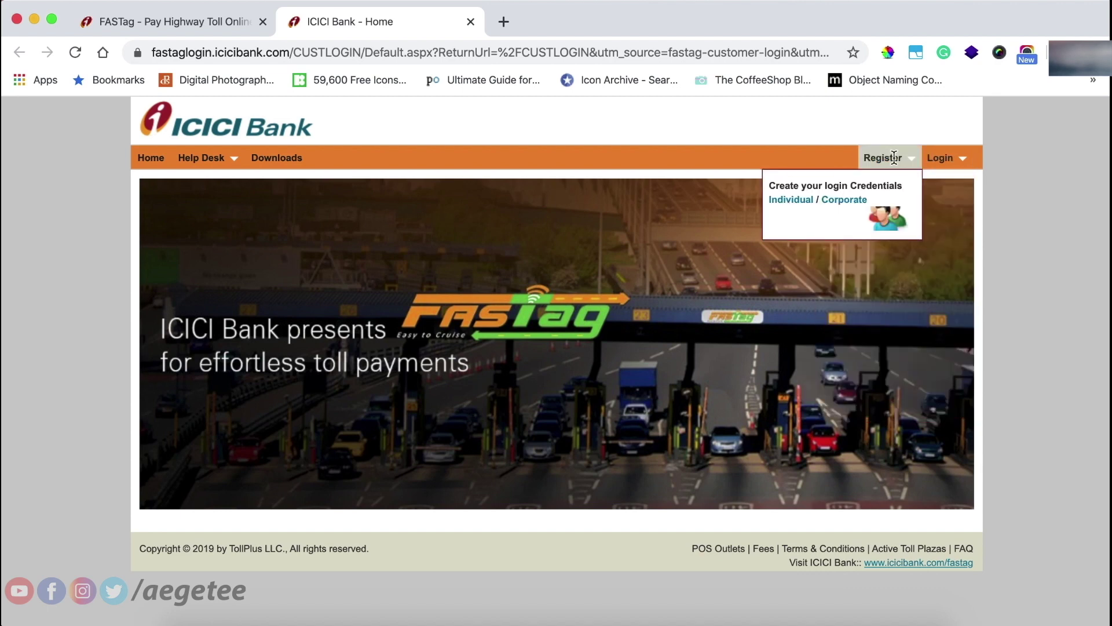
click(788, 200)
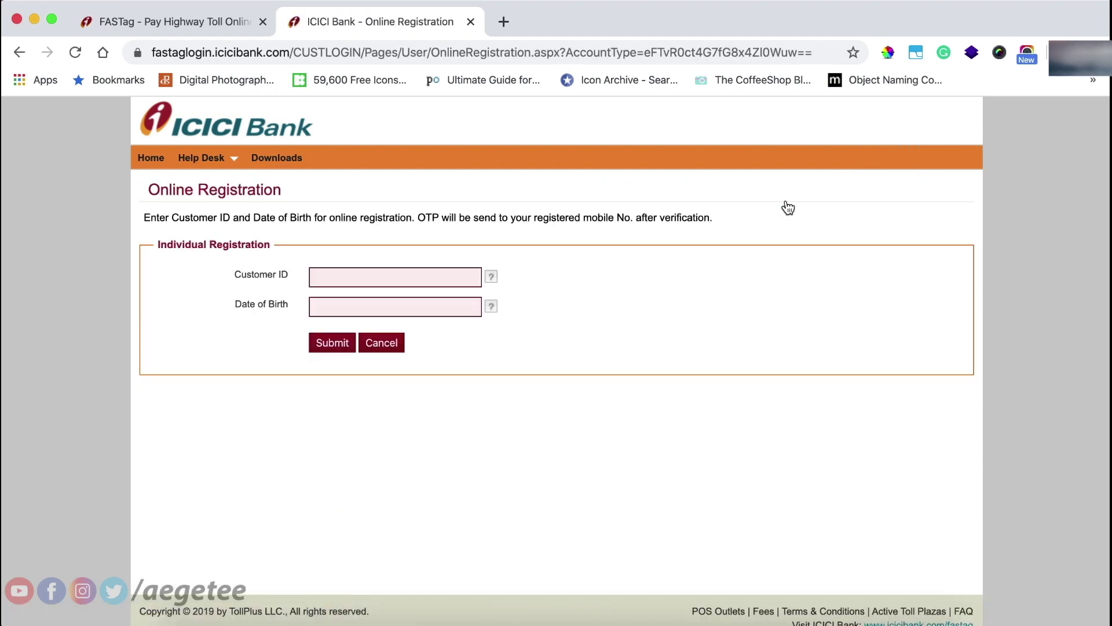
Abandon the Customer ID registration form and go back to the portal home page.
click(362, 277)
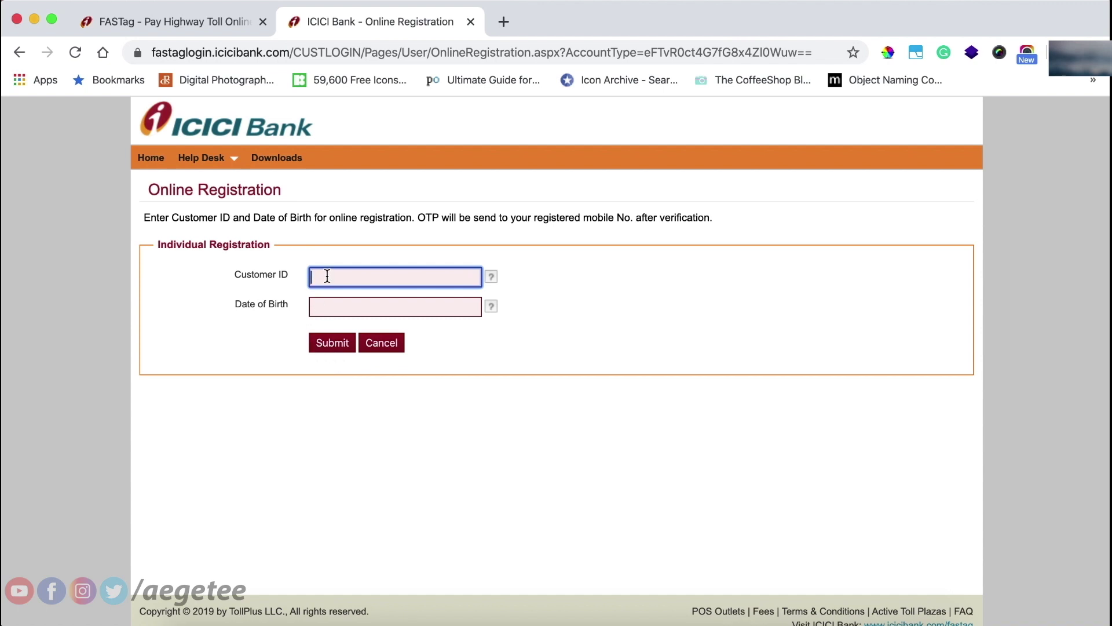
click(16, 57)
click(886, 157)
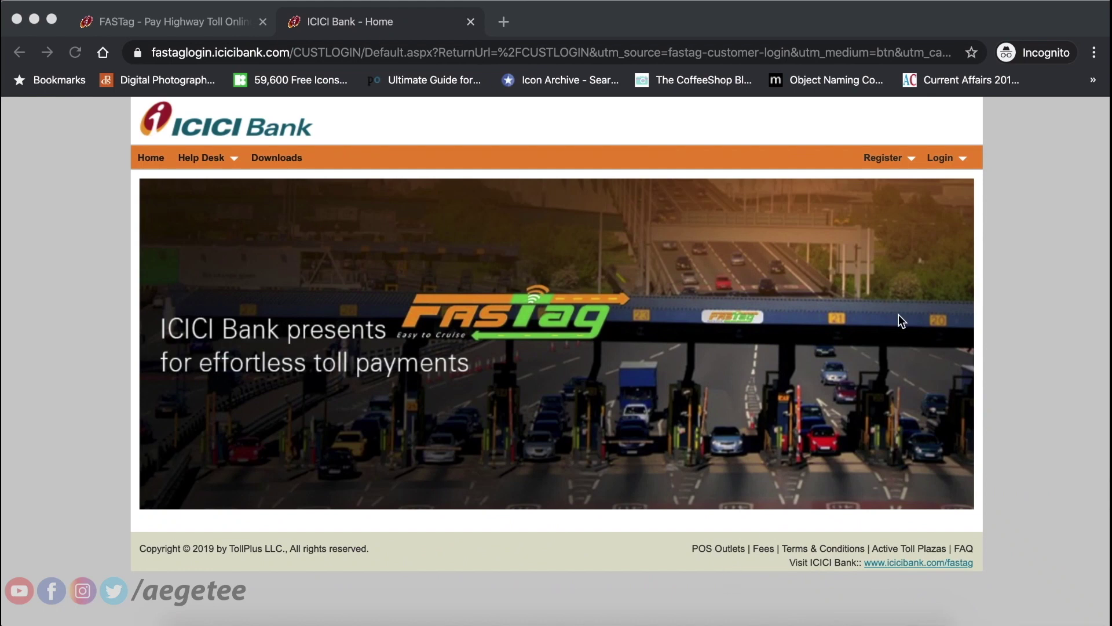
Log in to the FASTag portal with the account username and password.
click(961, 155)
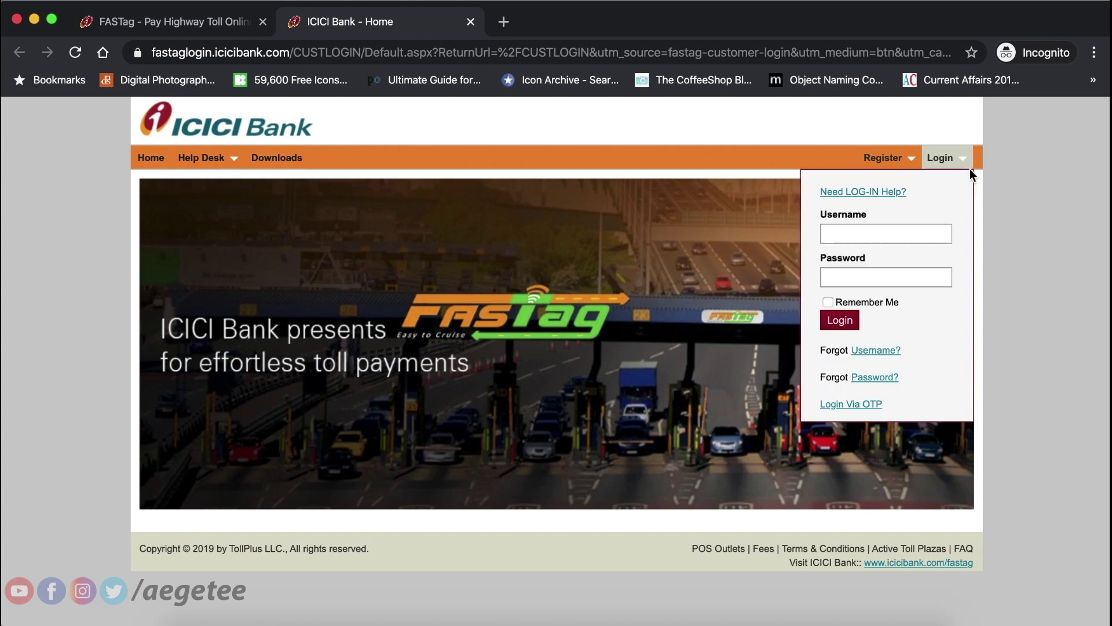
click(867, 235)
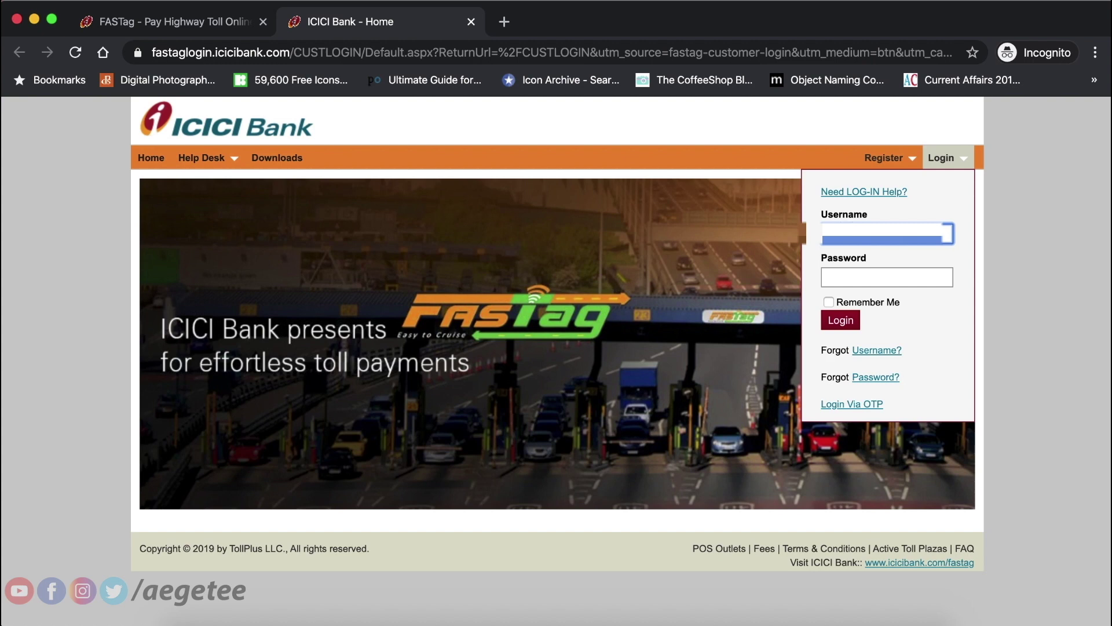
key(Tab)
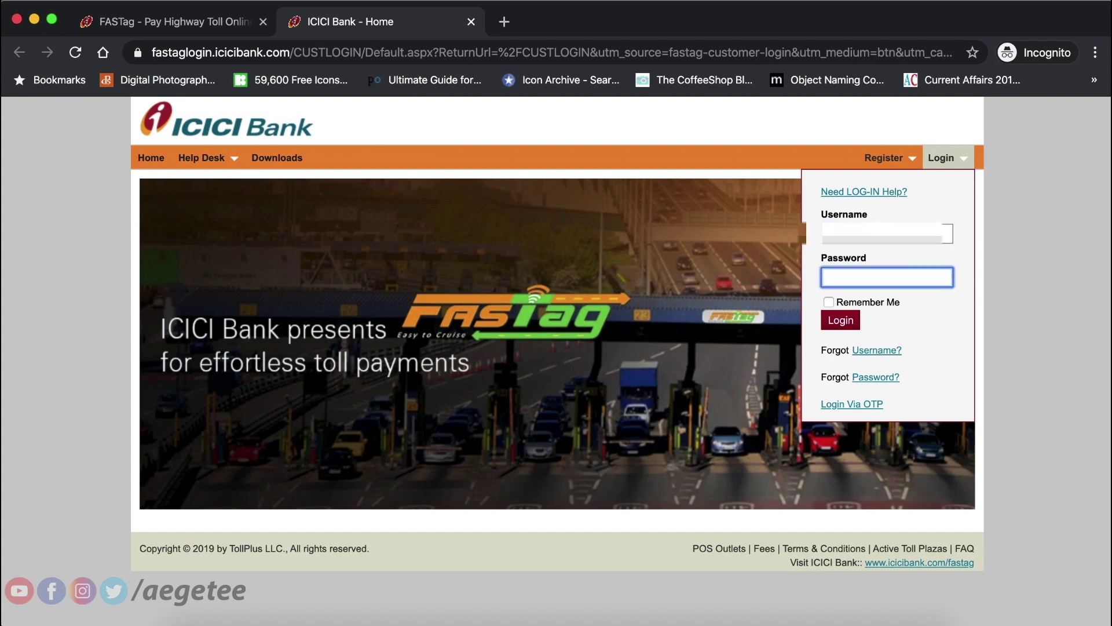
text(•••••••••)
click(846, 326)
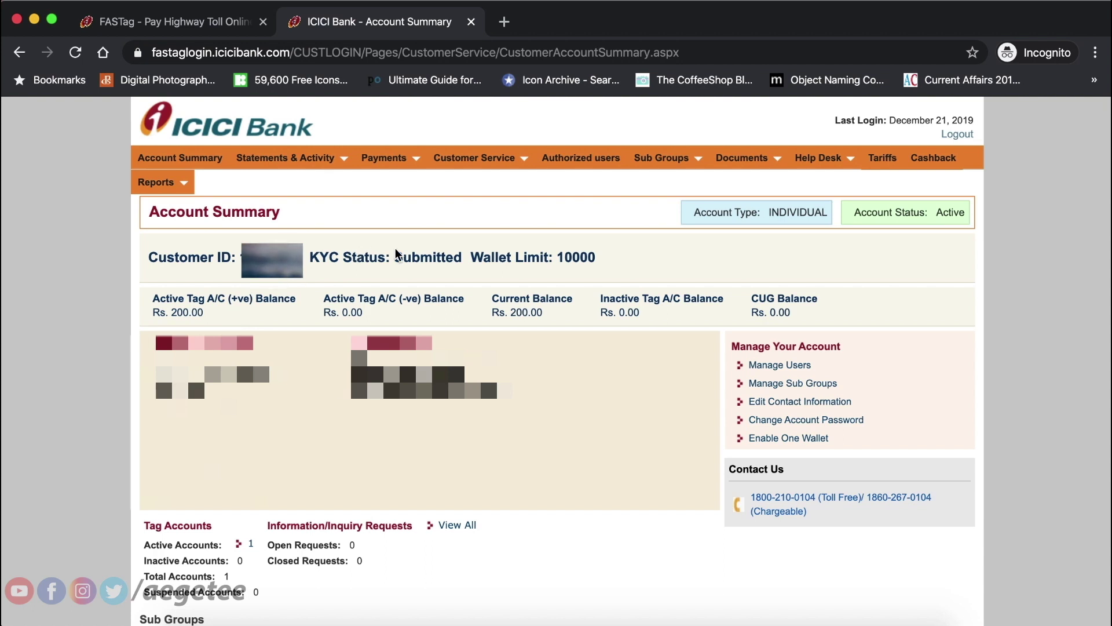
Go to Payments > Recharge Account from the portal's top menu.
scroll(396, 254, down, 5)
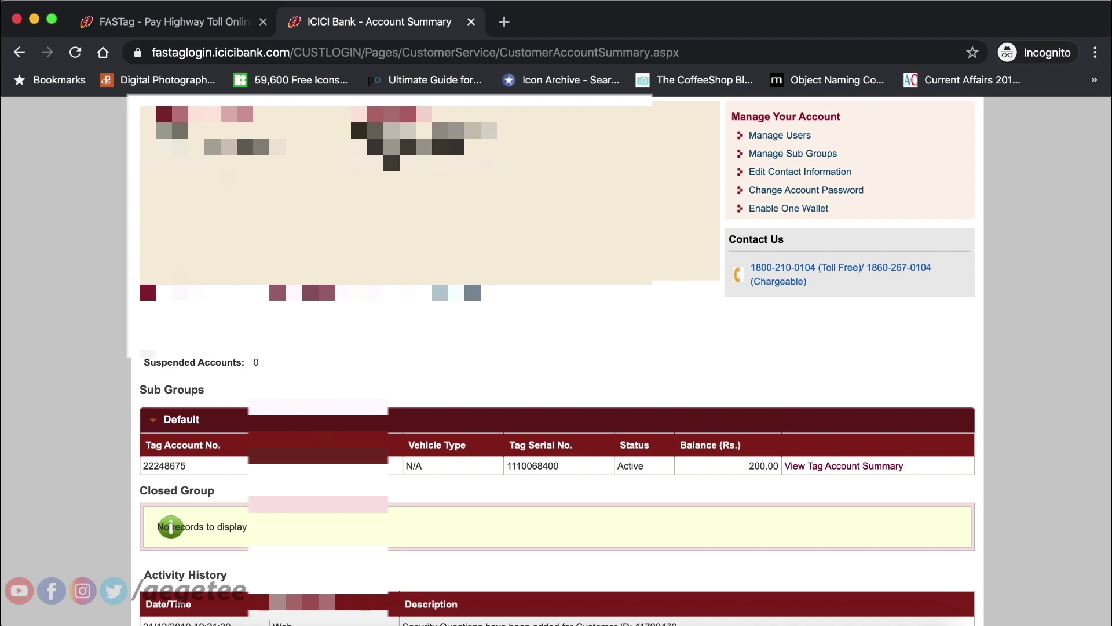
scroll(170, 526, up, 6)
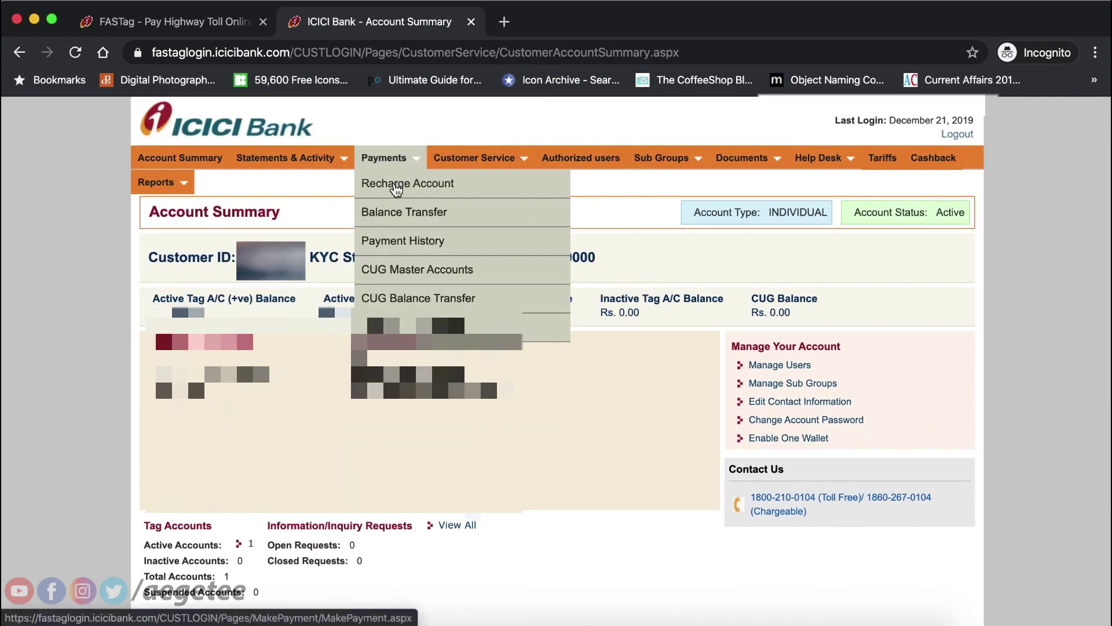
click(396, 184)
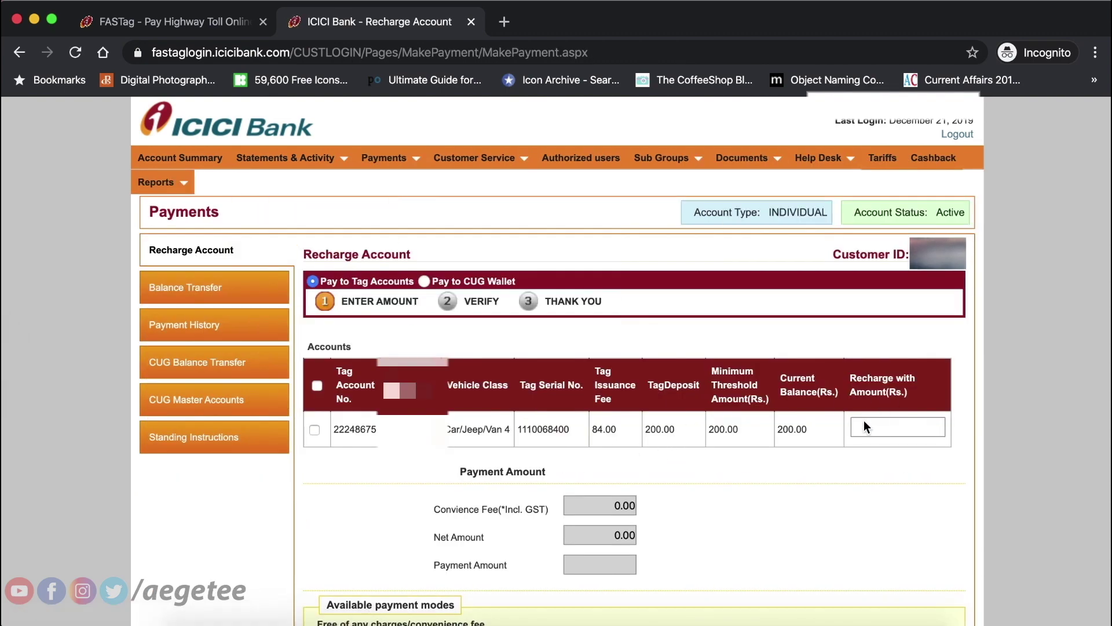
Tick the tag account and enter 500 as the recharge amount, giving Payment Amount 500 with 0.00 fee.
click(317, 430)
click(891, 428)
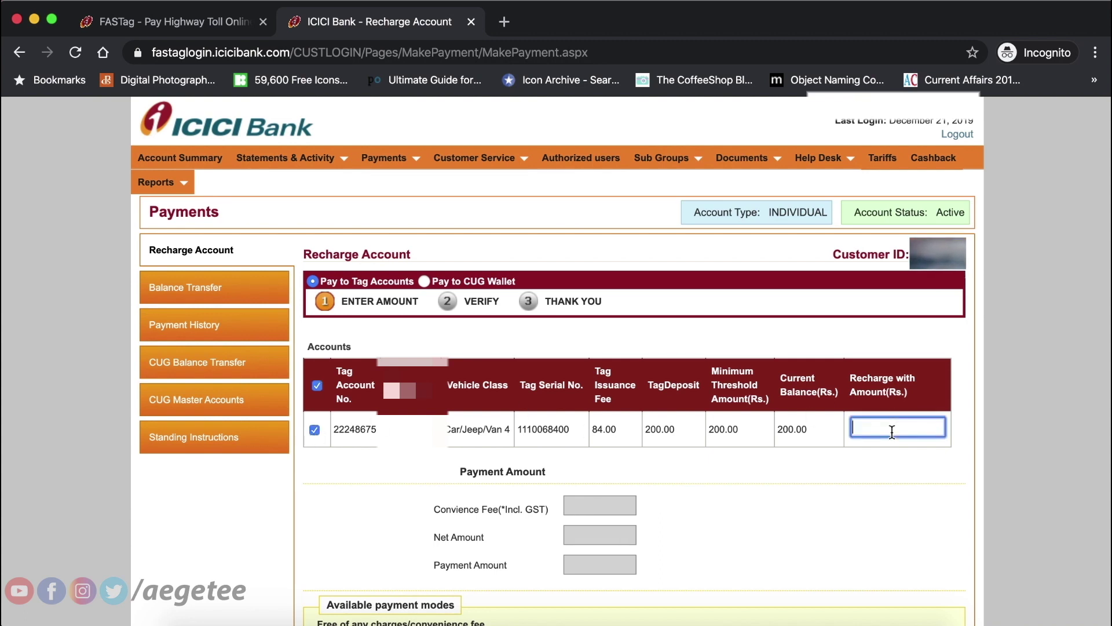
text(500)
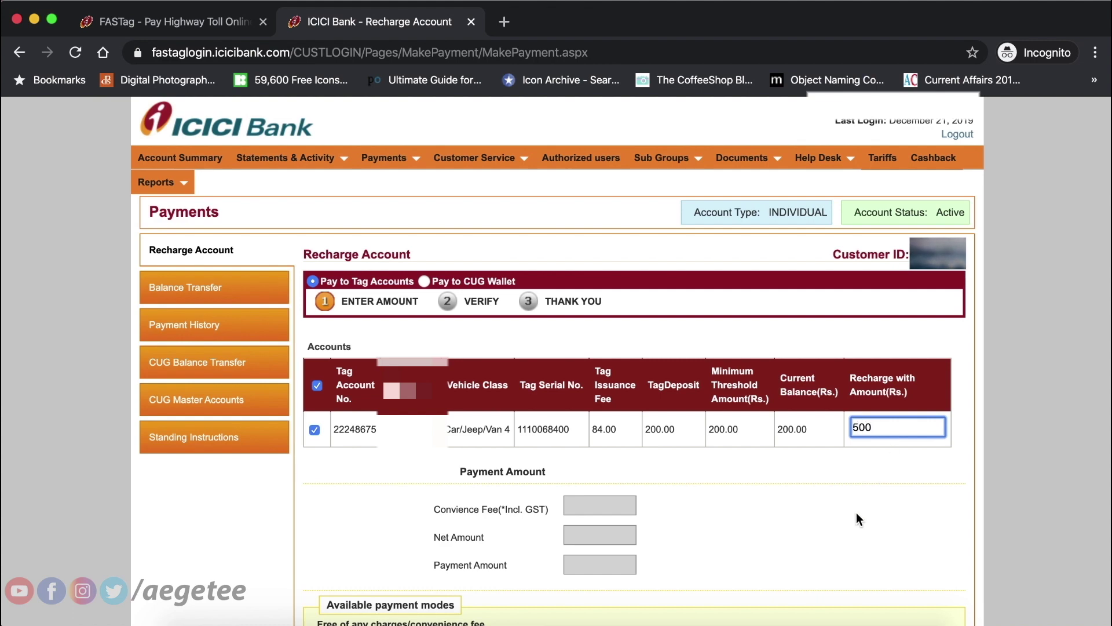
click(858, 514)
scroll(857, 514, down, 2)
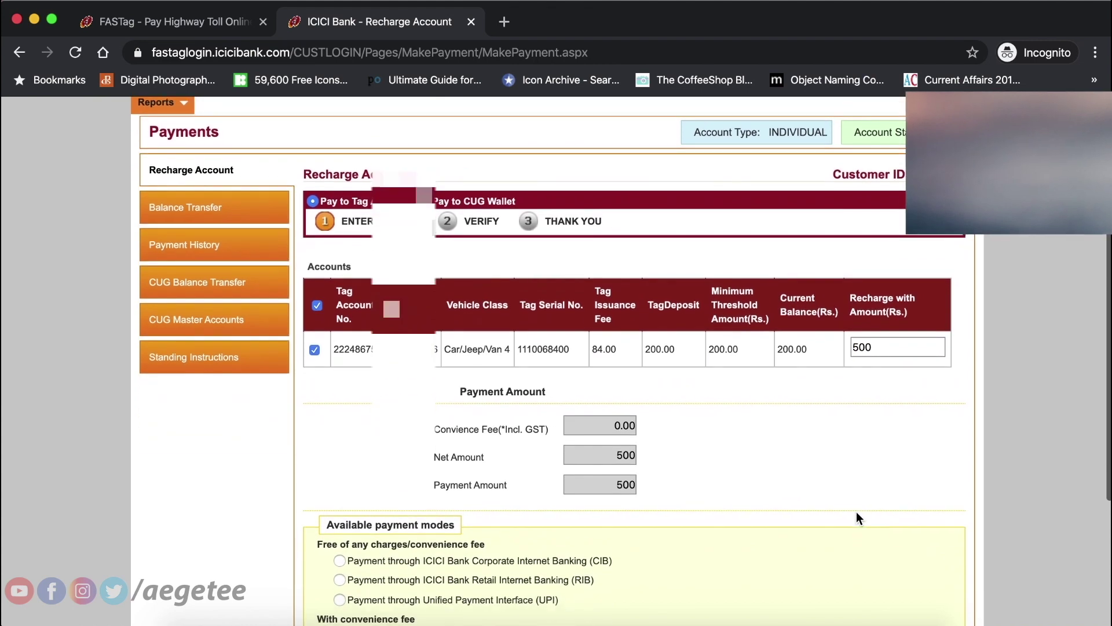
scroll(856, 512, down, 3)
scroll(856, 512, down, 1)
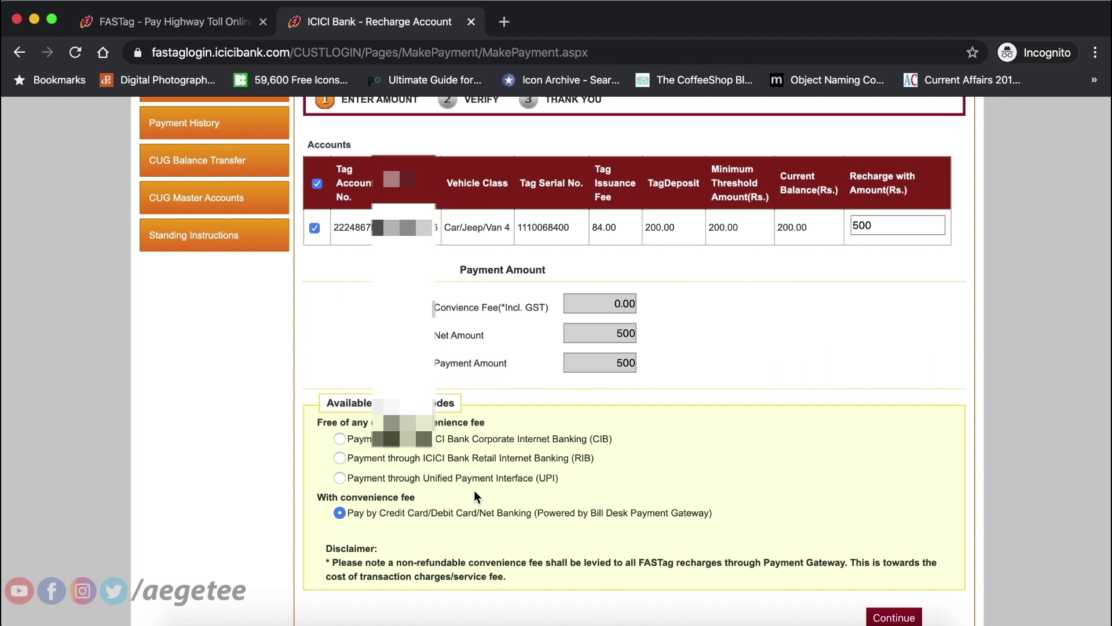
scroll(474, 496, down, 2)
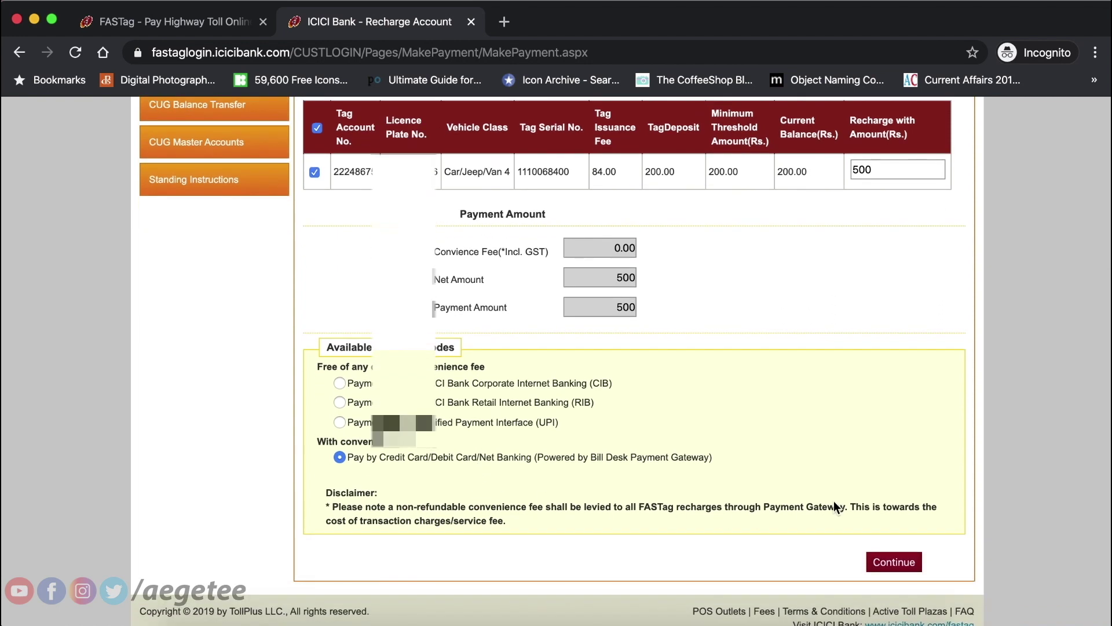
scroll(834, 505, up, 9)
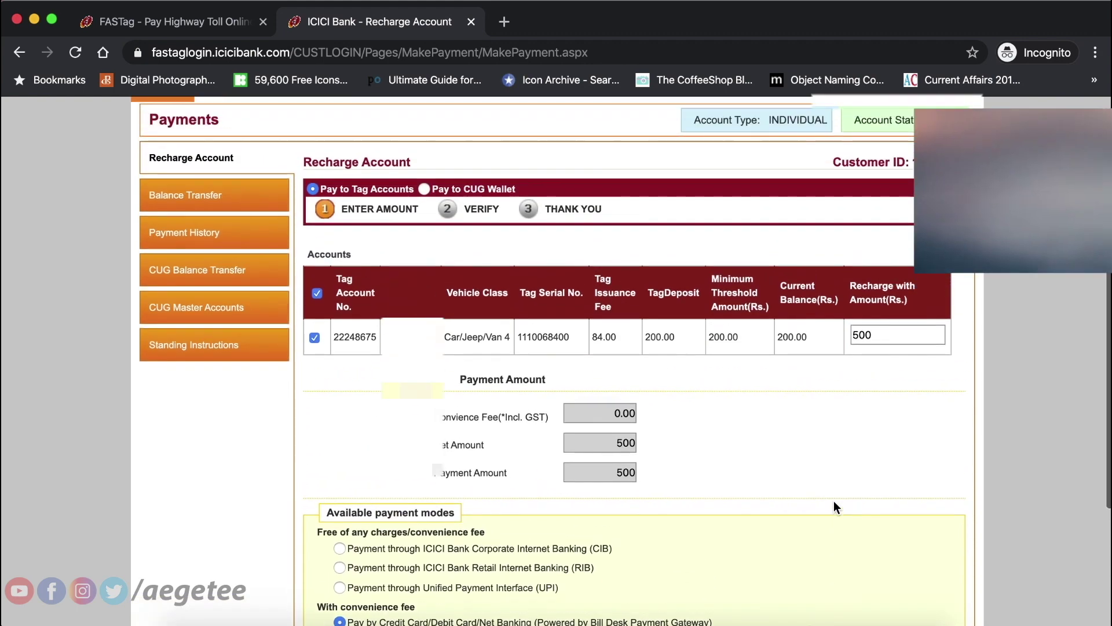